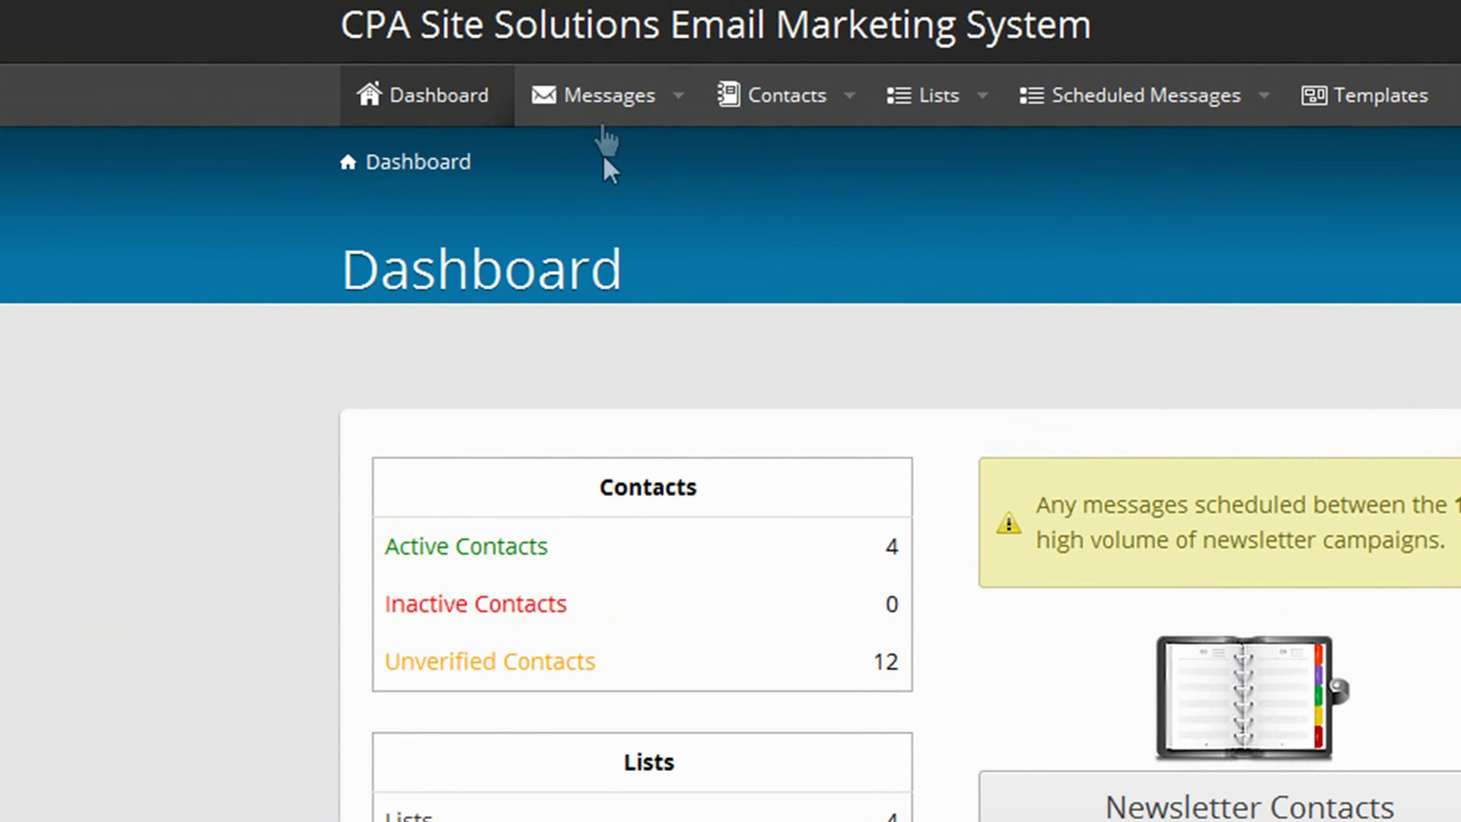
- Open the Moving Office Location Message from the Messages list and save it unchanged
{"action": "left_click", "coordinate": [605, 97]}
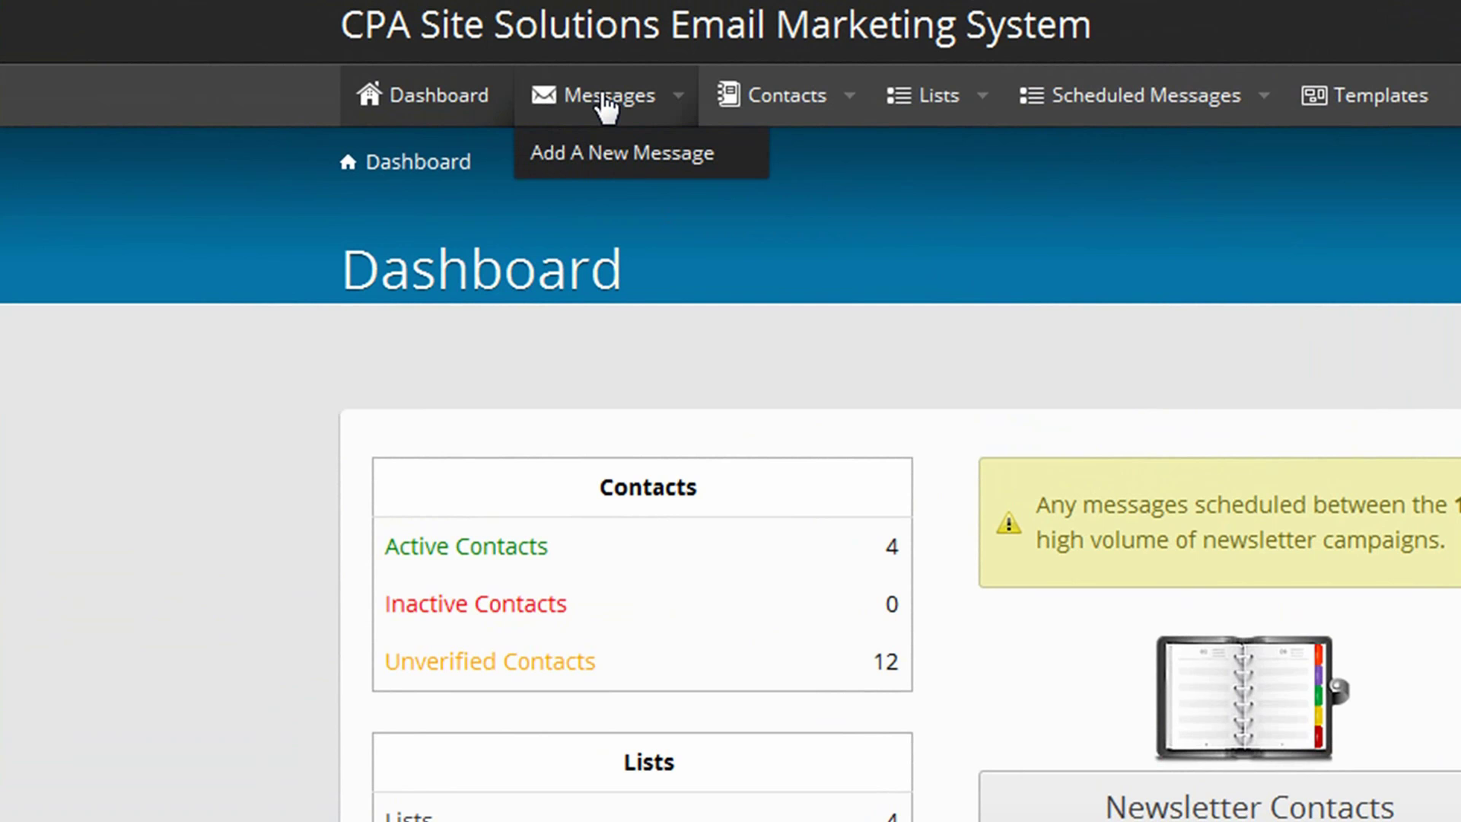
{"action": "left_click", "coordinate": [607, 103]}
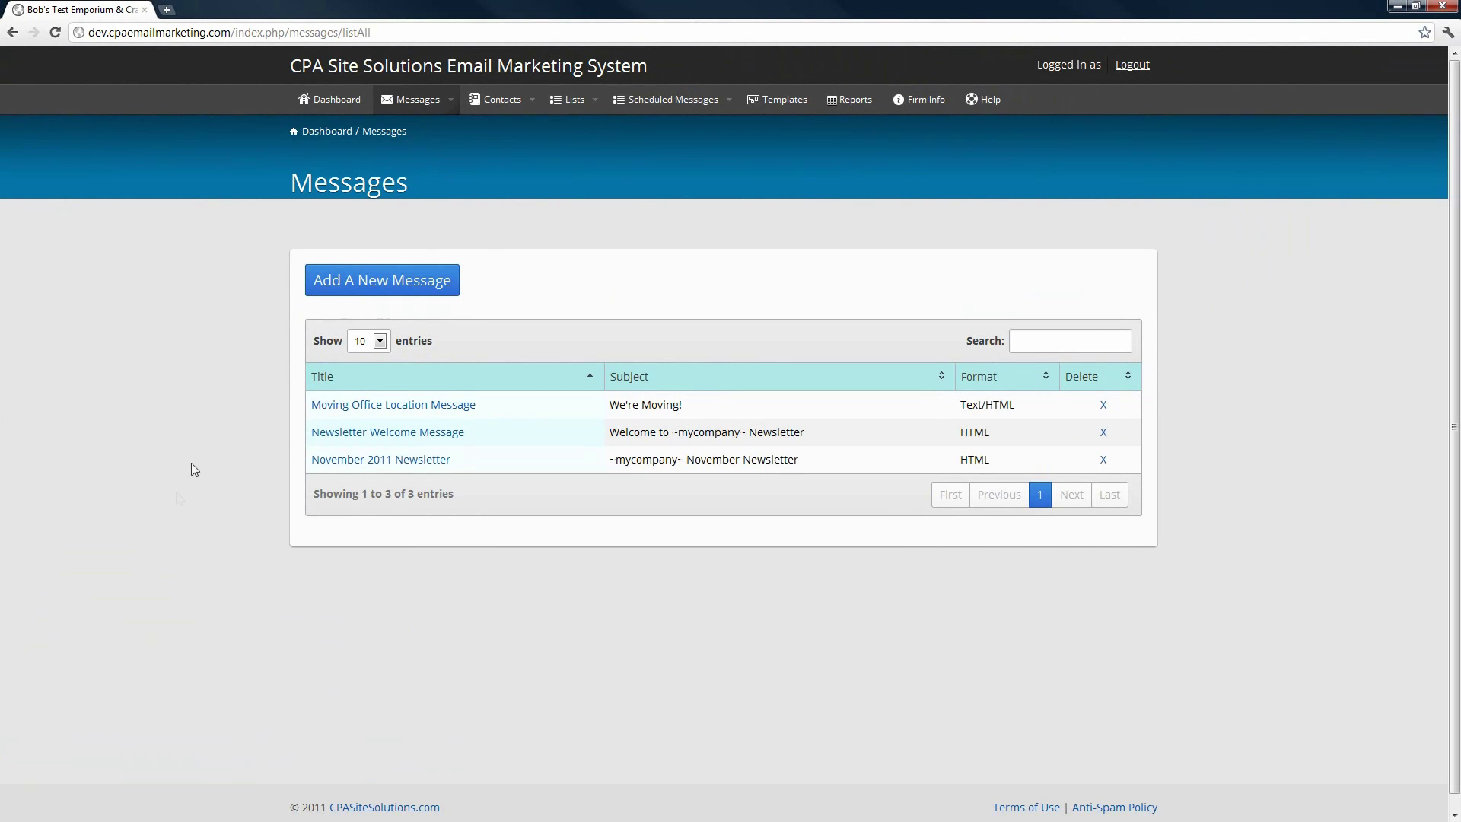
{"action": "left_click", "coordinate": [365, 411]}
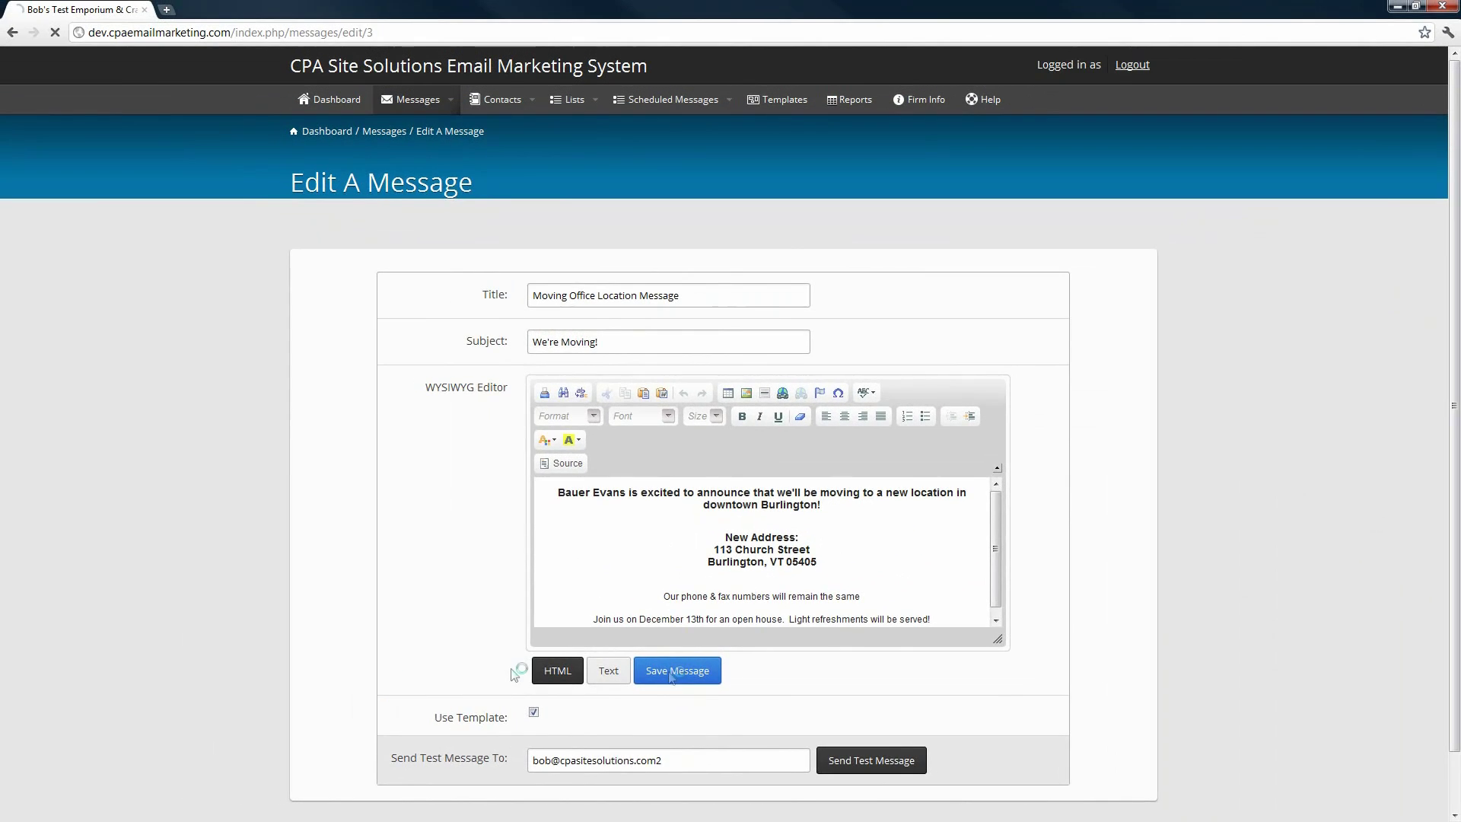
{"action": "left_click", "coordinate": [673, 654]}
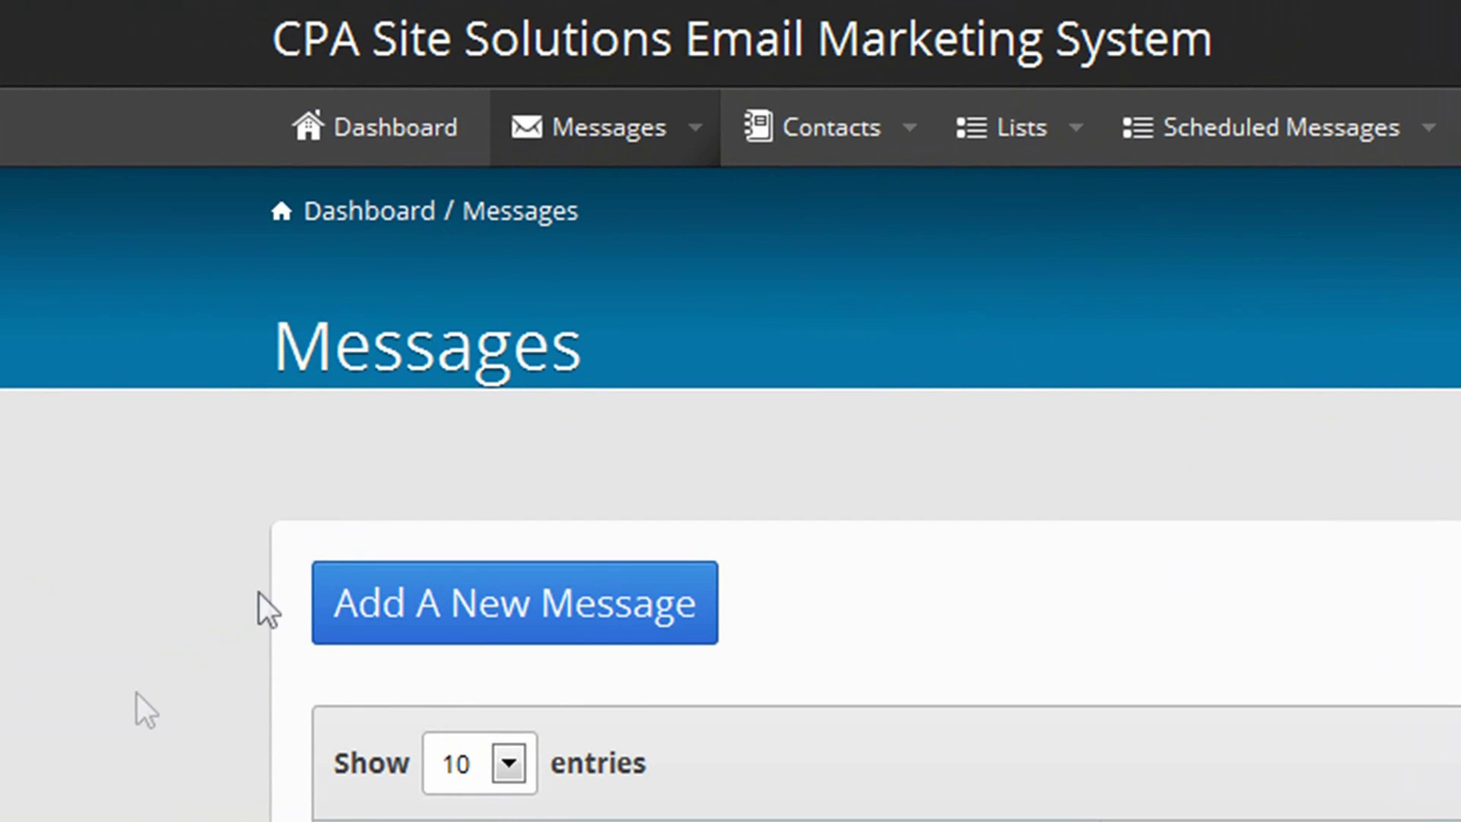
- Start a new message titled 'Happy Holidays from Bauer Evans'
{"action": "mouse_move", "coordinate": [602, 129]}
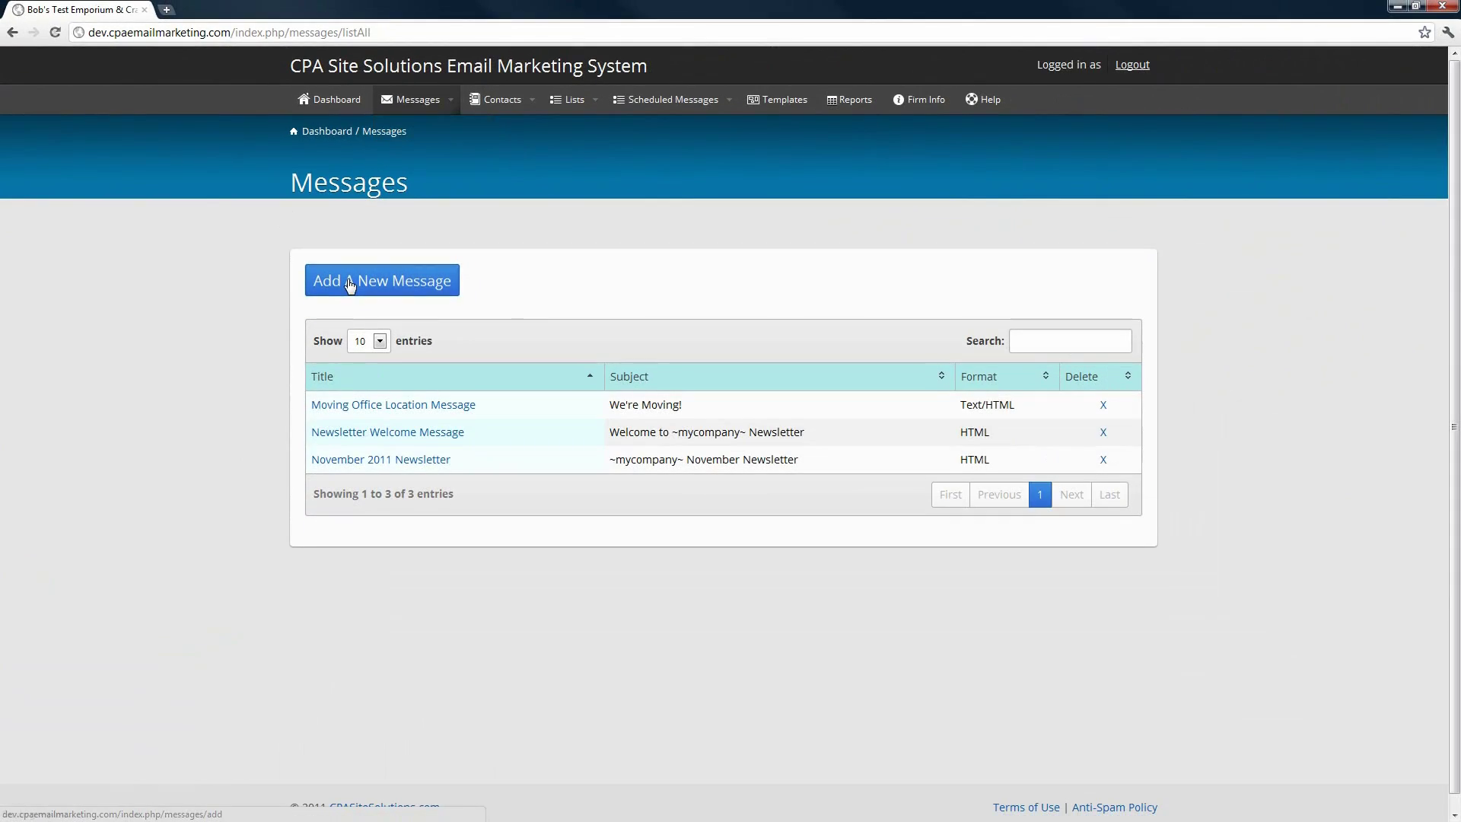
{"action": "left_click", "coordinate": [350, 284]}
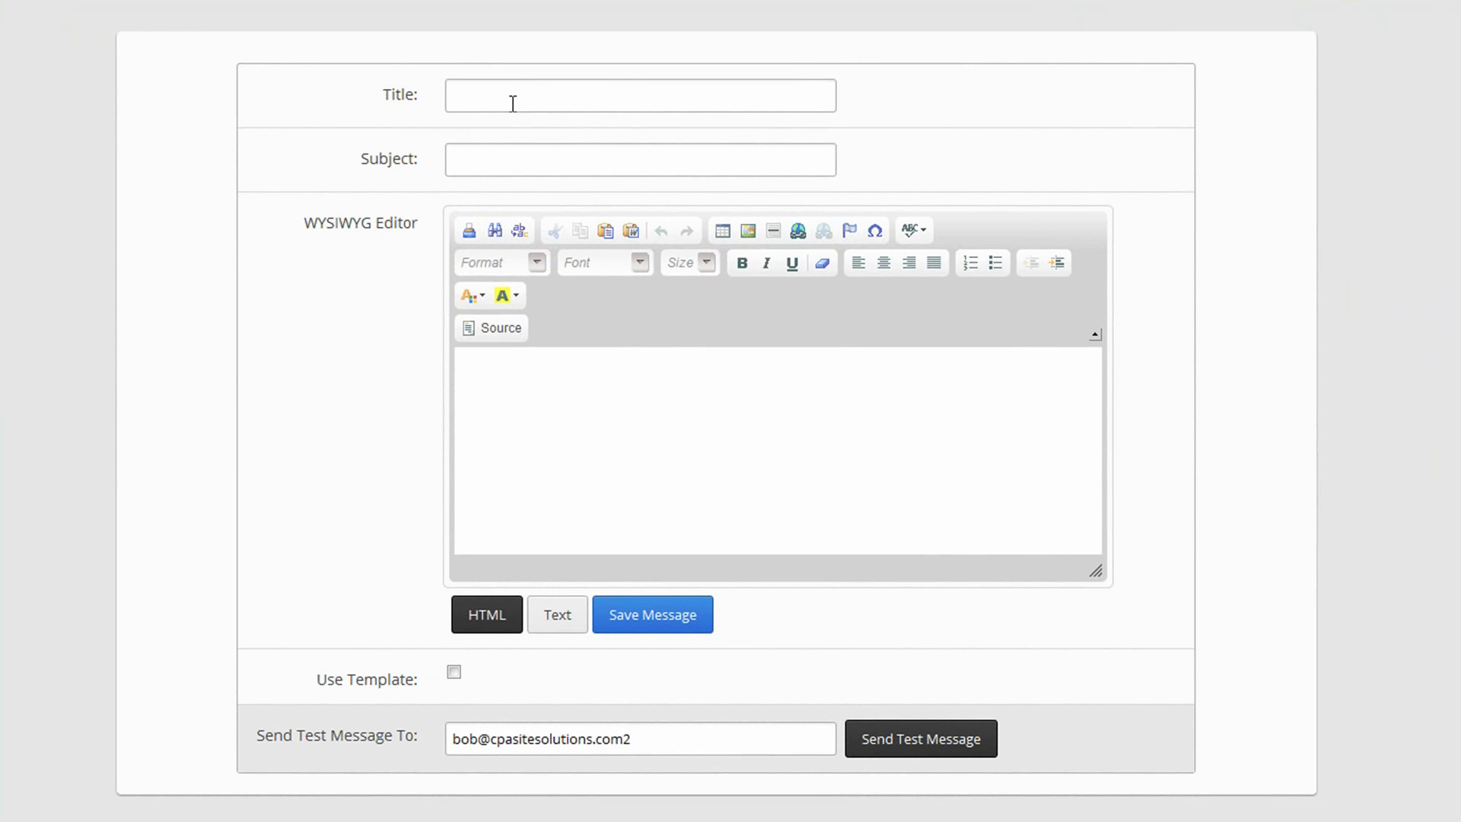
{"action": "left_click", "coordinate": [491, 168]}
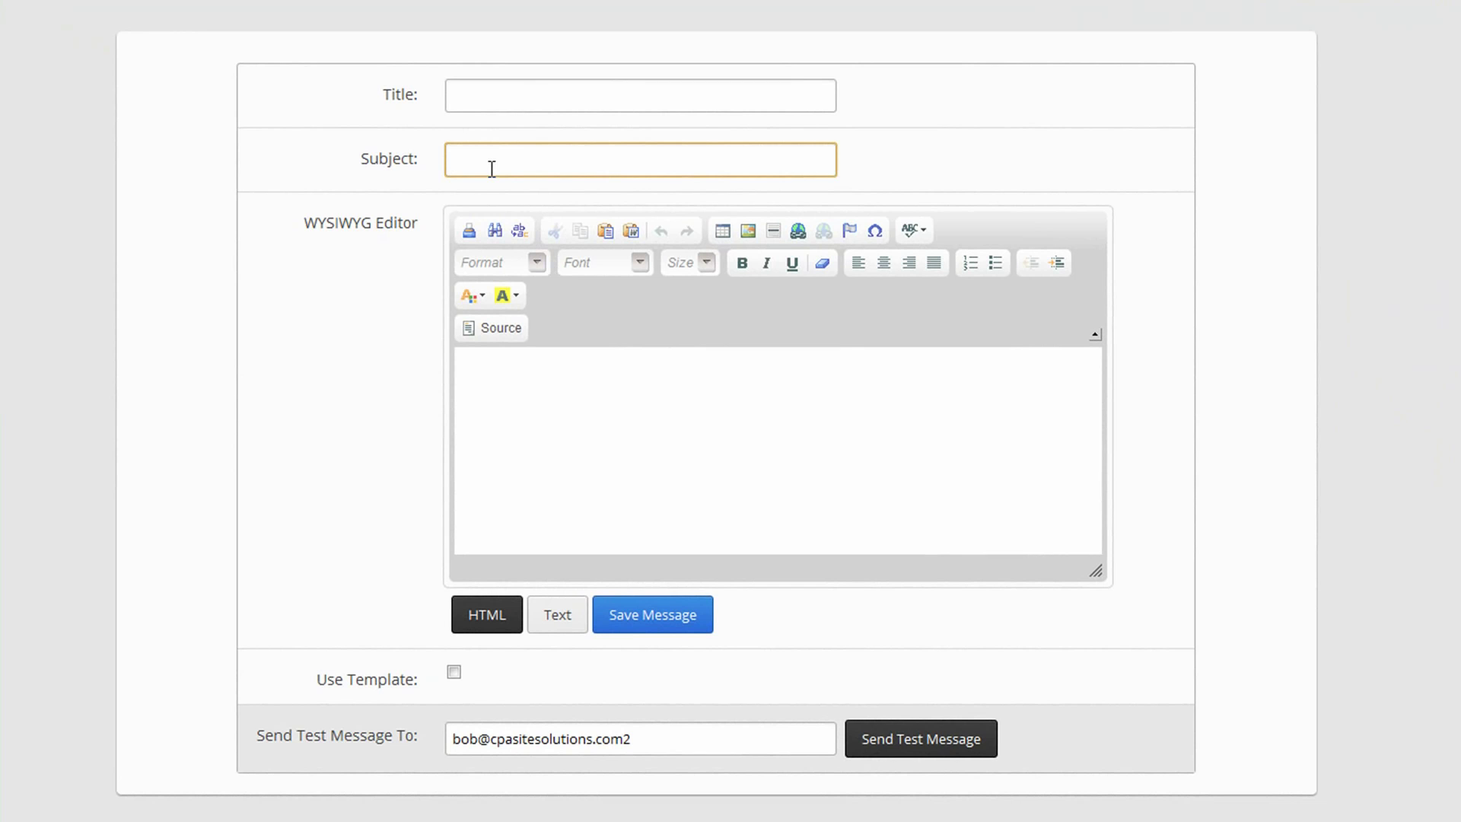
{"action": "left_click", "coordinate": [474, 97]}
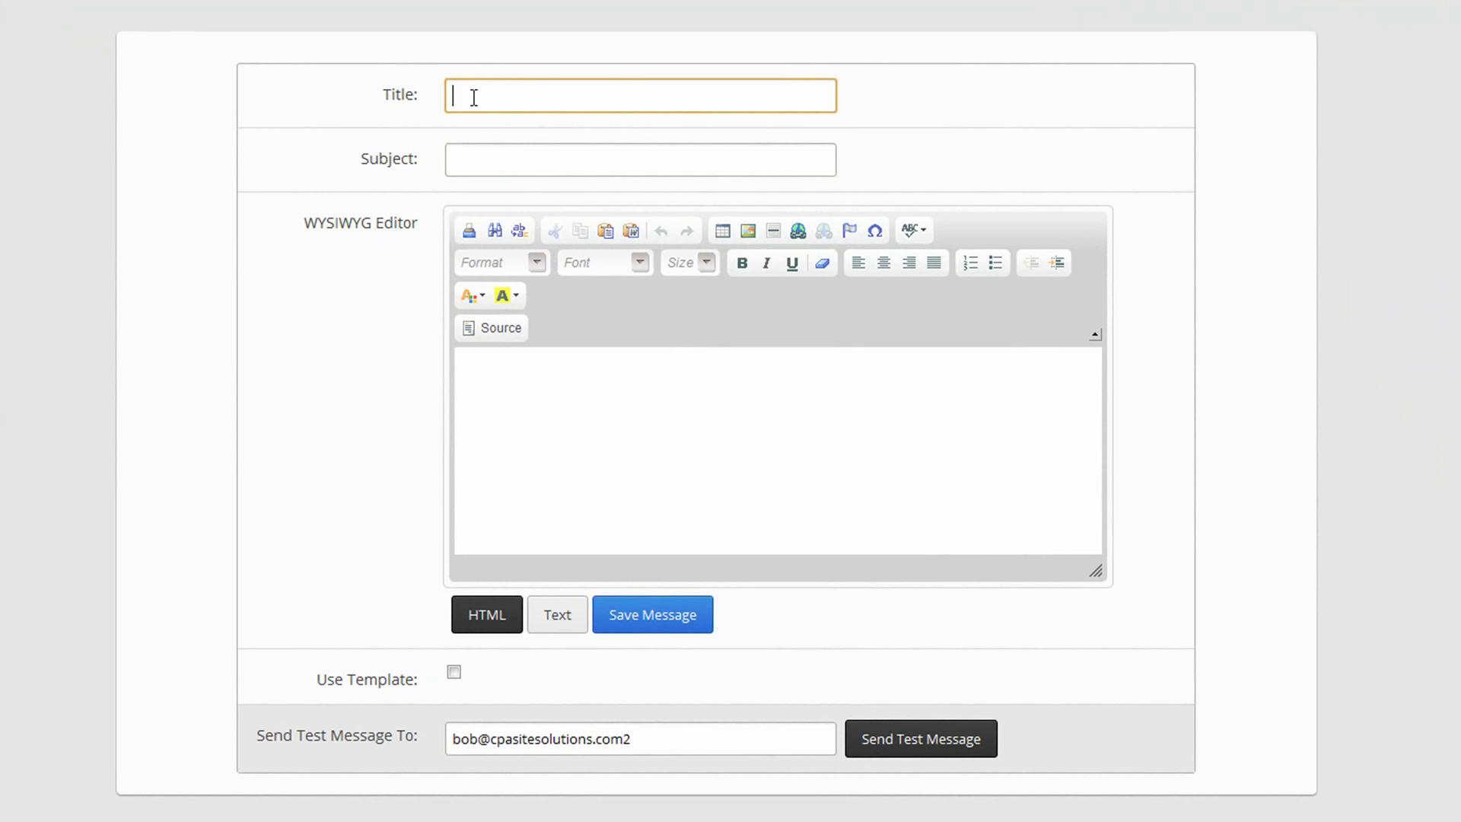
{"action": "type", "text": "Happy Holidays from Bauer Evans"}
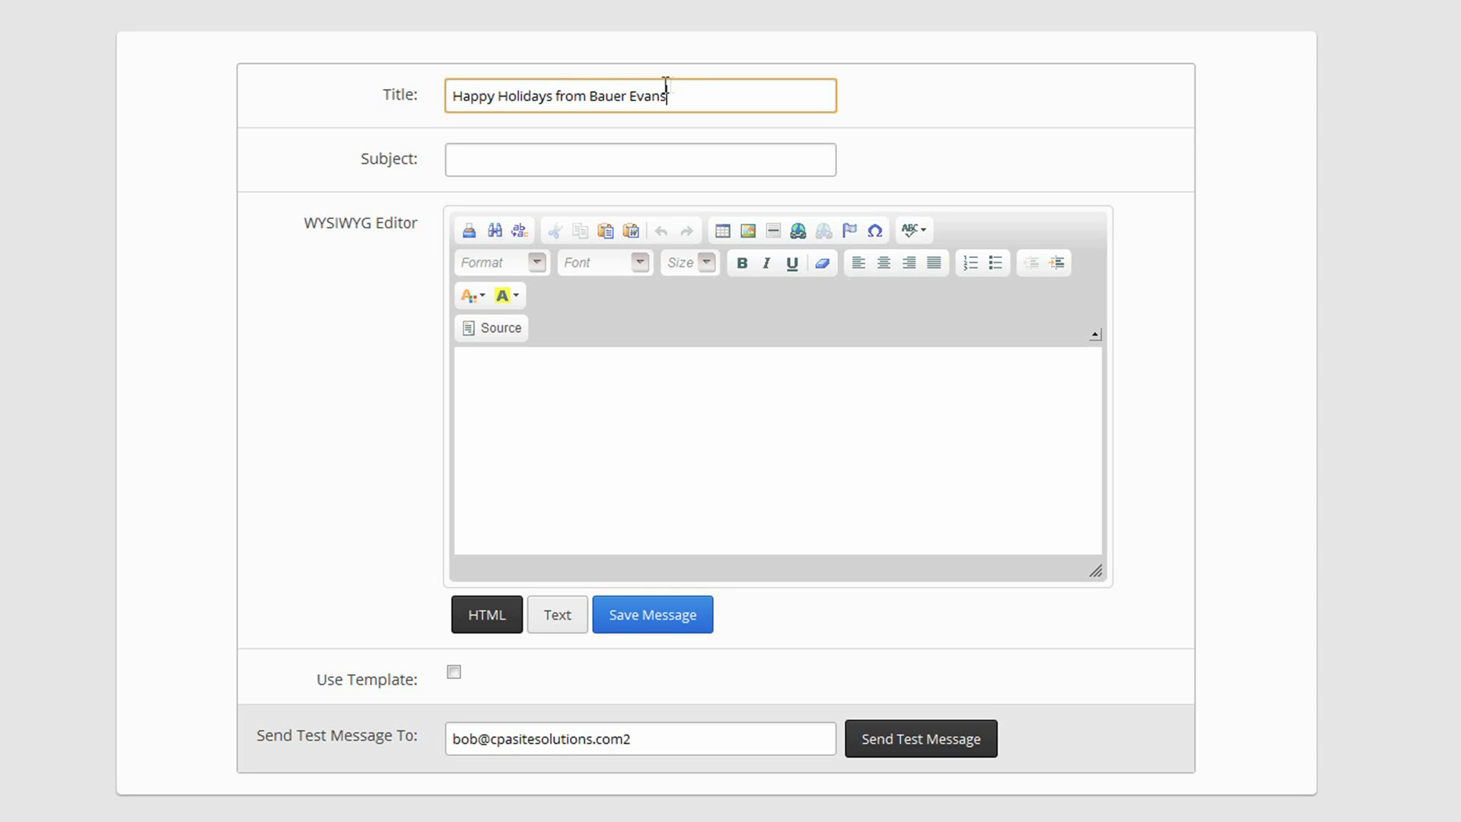
- Copy the title into the Subject field and write 'Test content' as the body
{"action": "left_click_drag", "start_coordinate": [670, 96], "coordinate": [423, 98]}
{"action": "key", "text": "ctrl+c"}
{"action": "left_click", "coordinate": [562, 162]}
{"action": "key", "text": "ctrl+v"}
{"action": "left_click", "coordinate": [565, 430]}
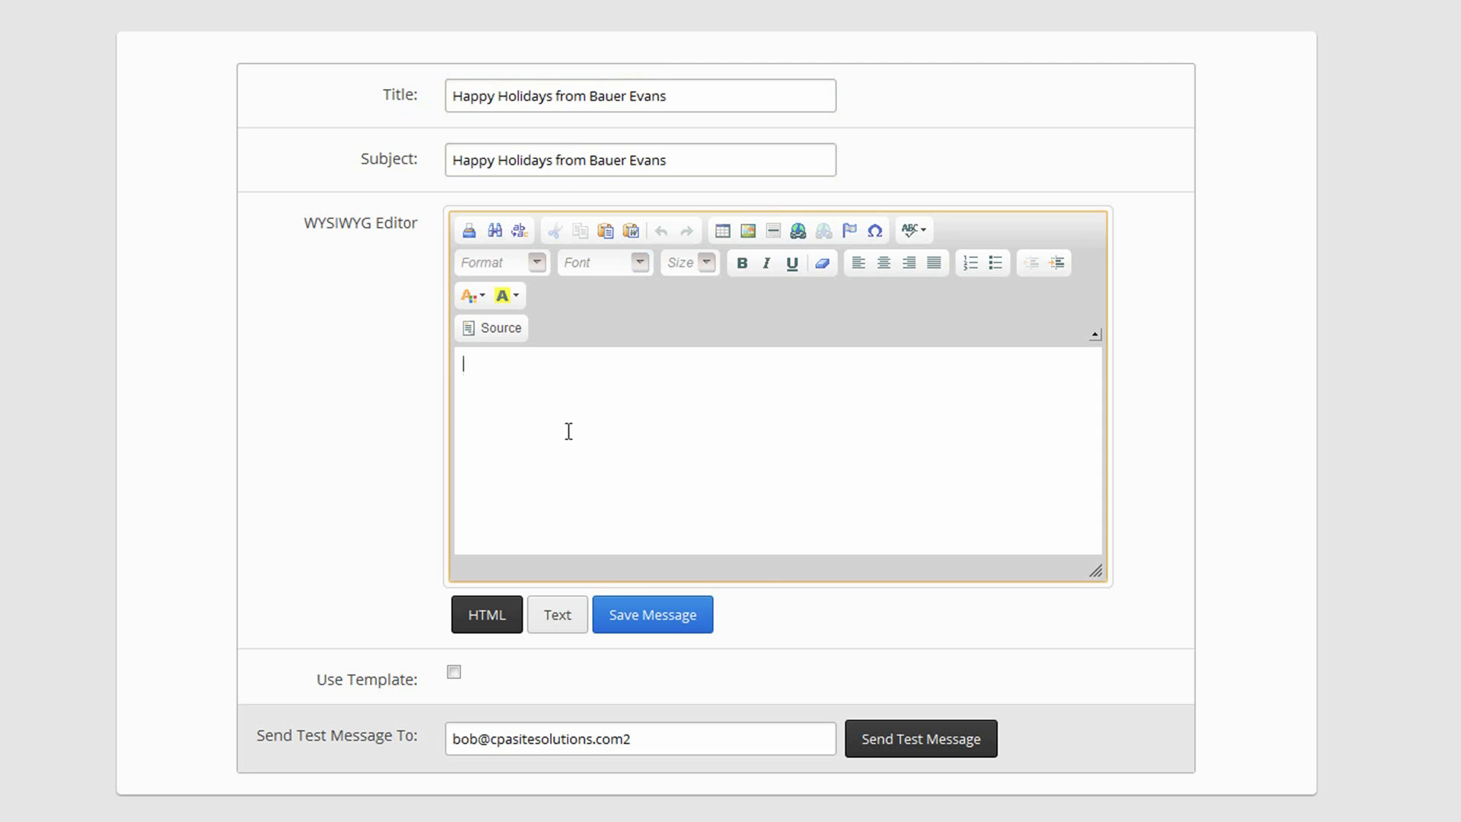
{"action": "type", "text": "Test content"}
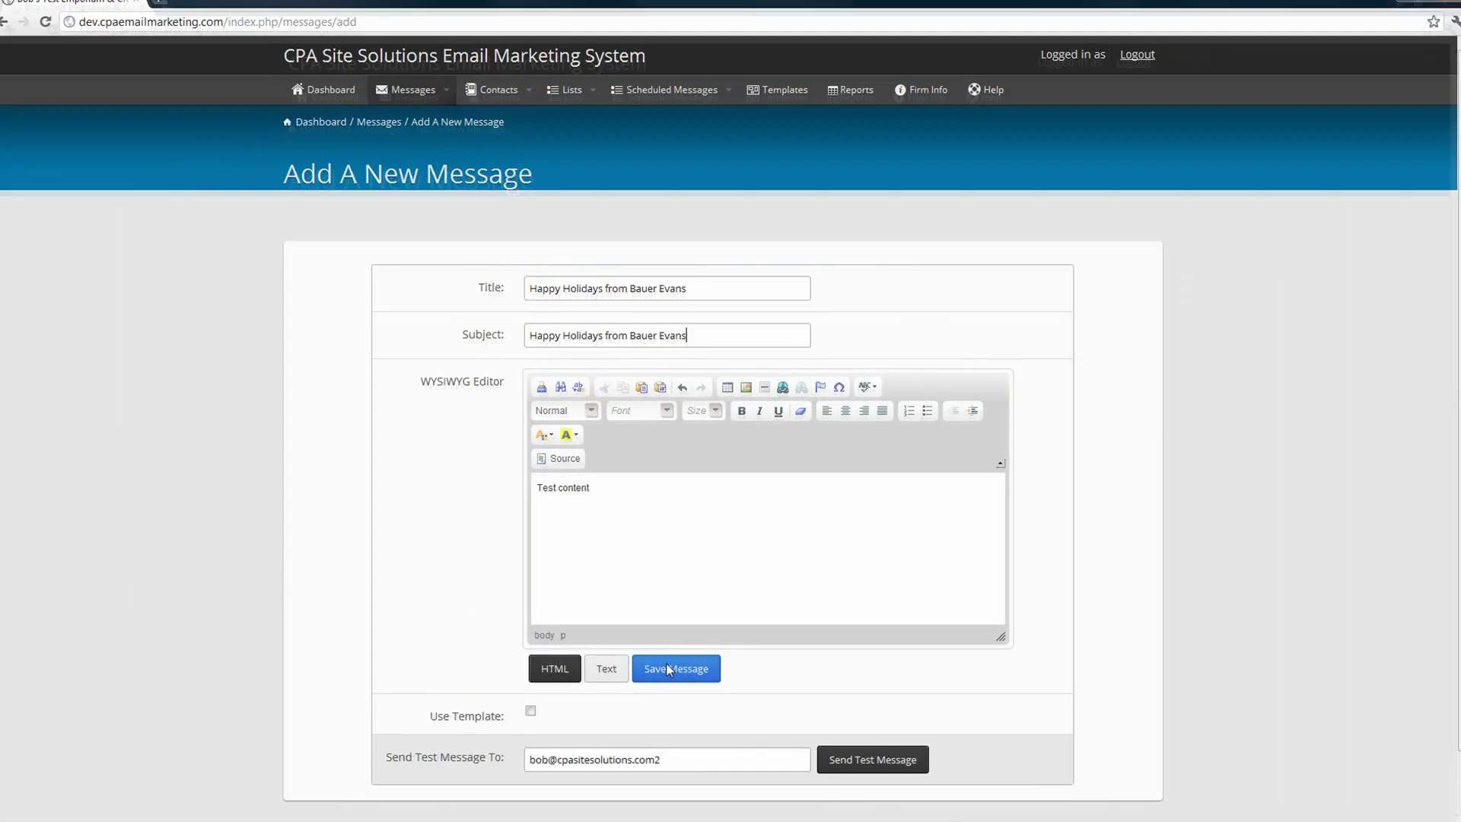
- Save the Happy Holidays message, reopen it, and turn on Use Template
{"action": "left_click", "coordinate": [640, 606]}
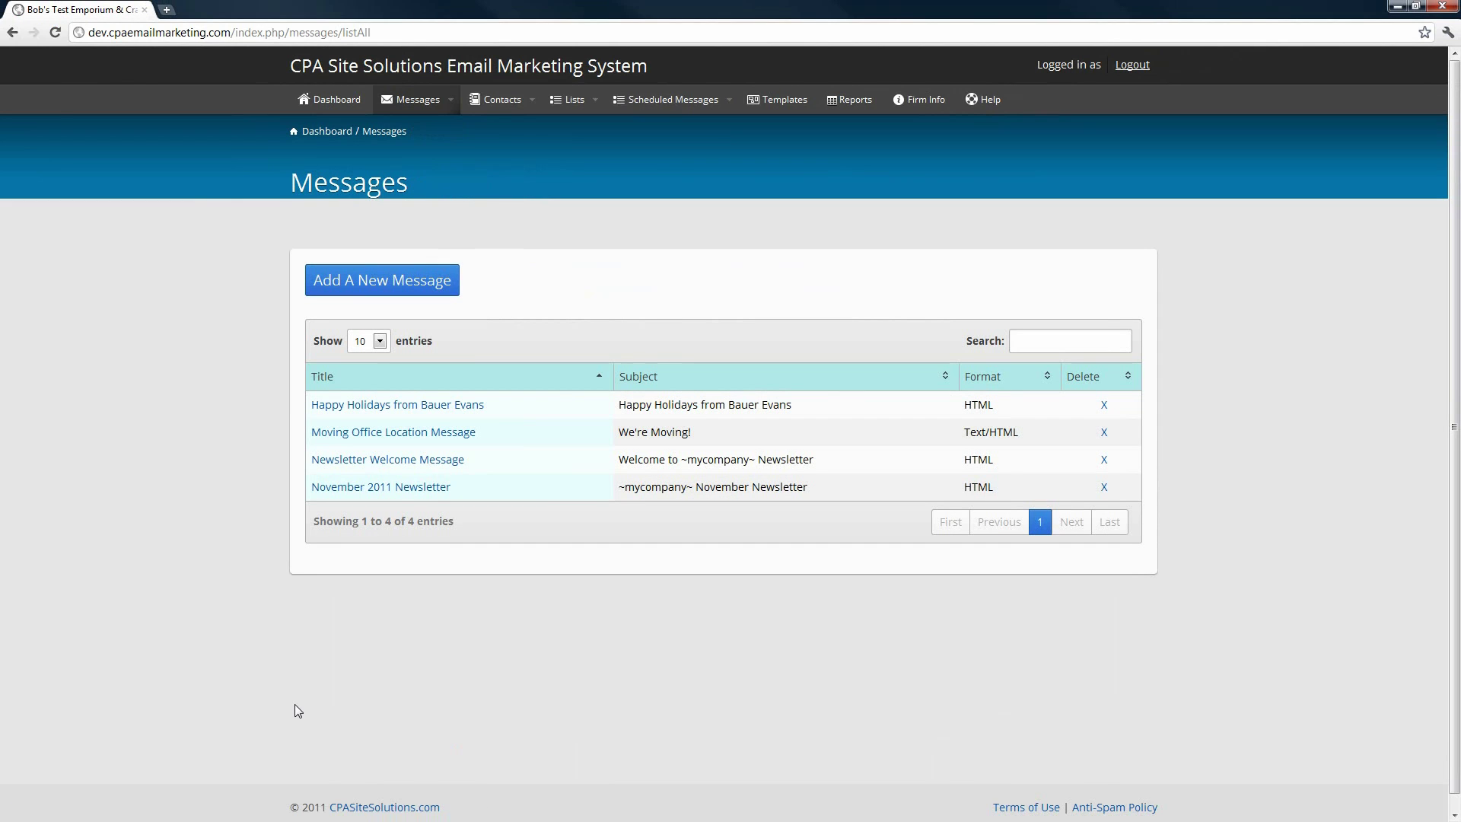
{"action": "left_click", "coordinate": [356, 411]}
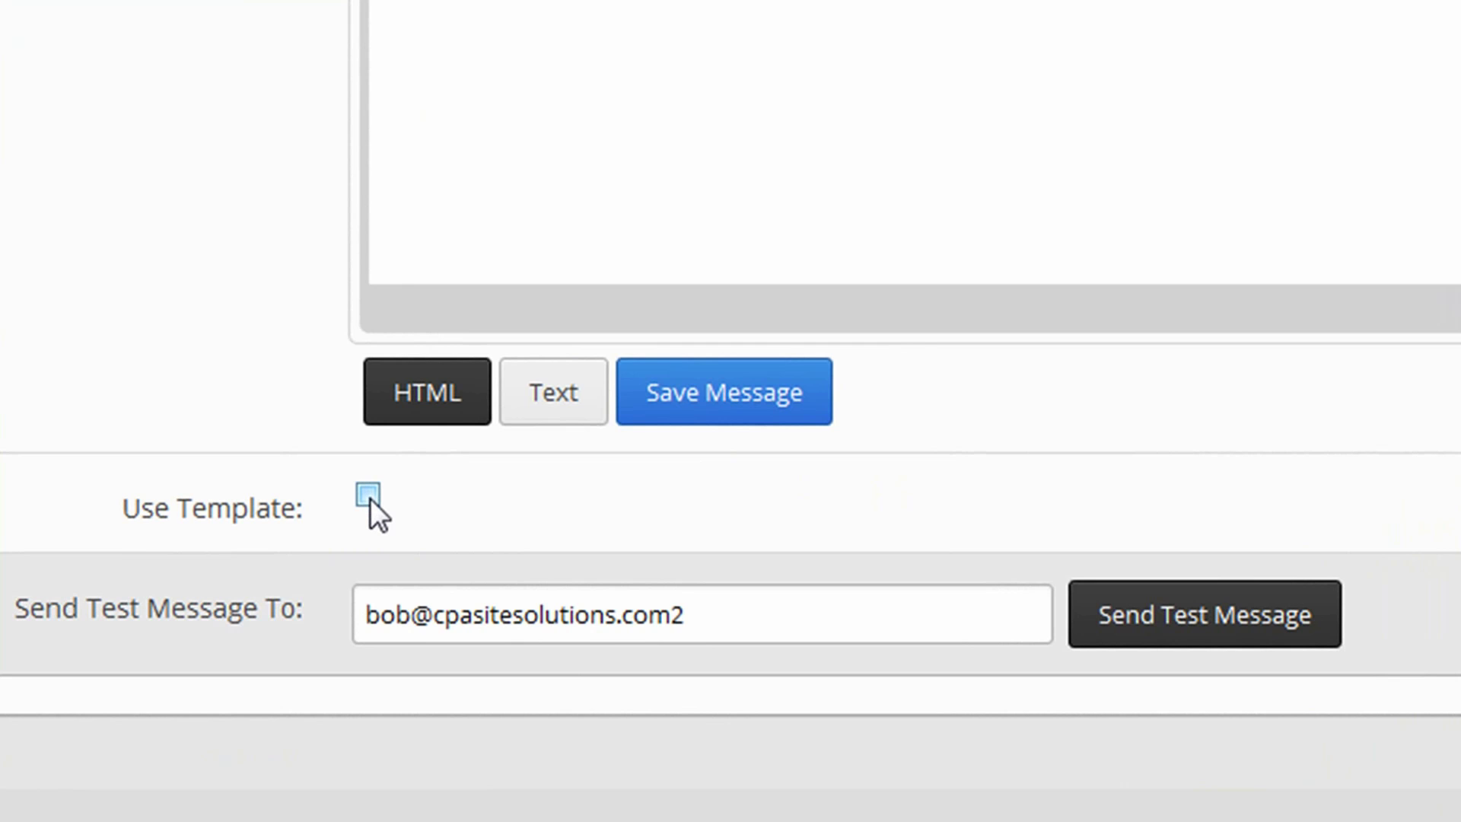
{"action": "left_click", "coordinate": [368, 496]}
- Send a test copy to the company support e-mail address and dismiss the sent confirmation
{"action": "triple_click", "coordinate": [760, 601]}
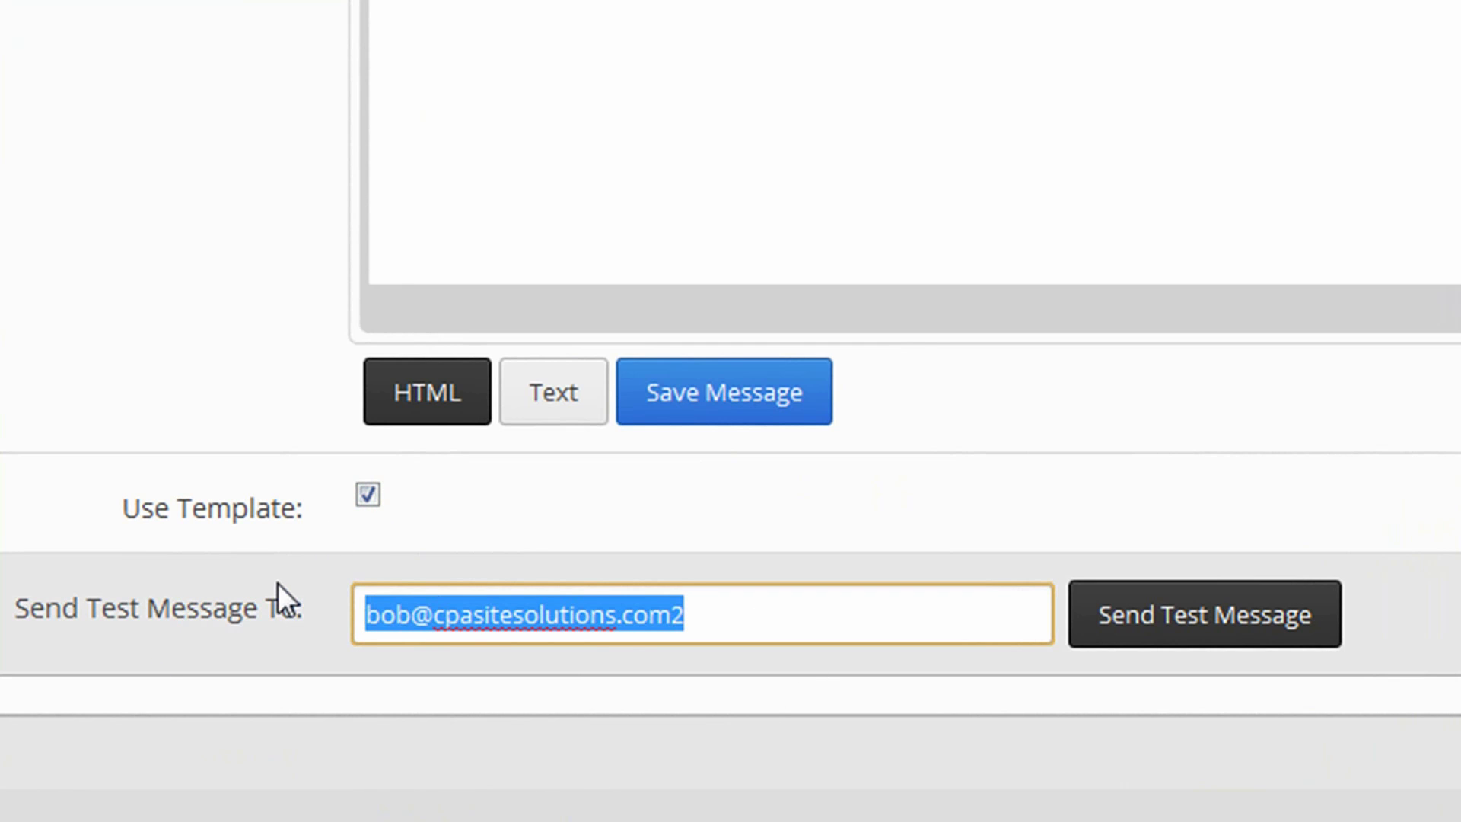
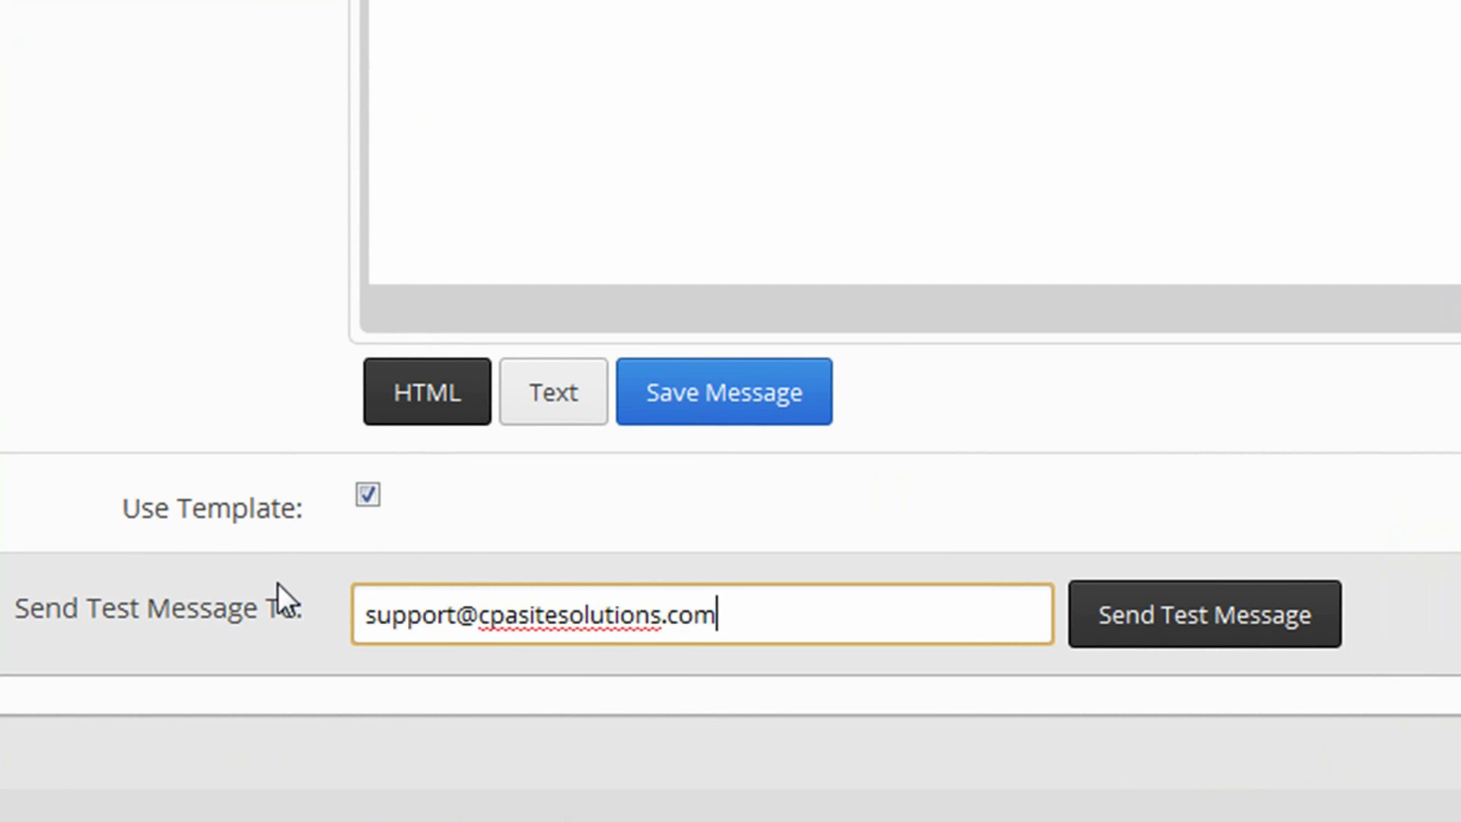
{"action": "left_click", "coordinate": [1287, 632]}
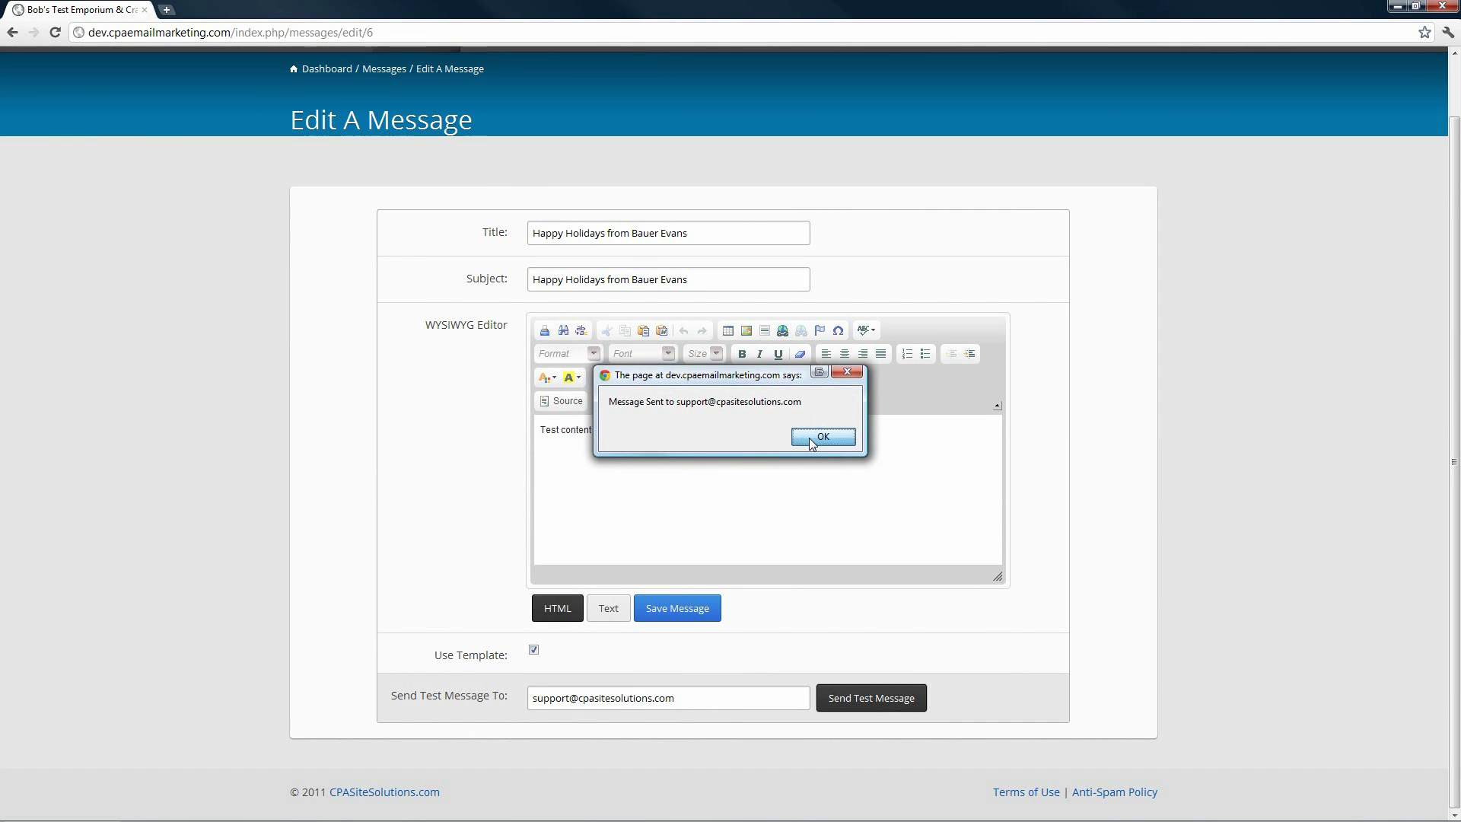
{"action": "left_click", "coordinate": [810, 437]}
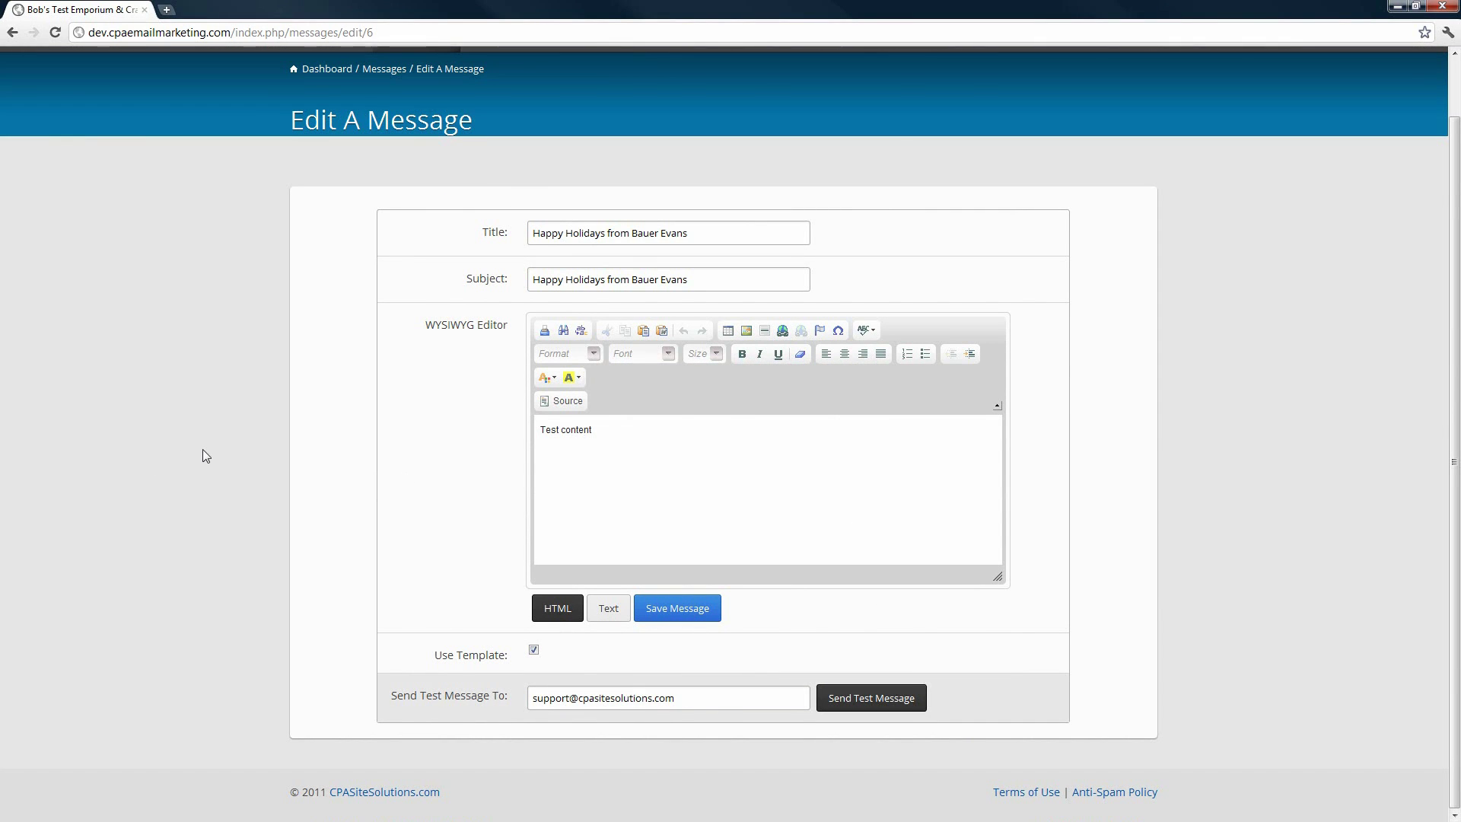
{"action": "scroll", "coordinate": [203, 449], "scroll_direction": "up", "scroll_amount": 1}
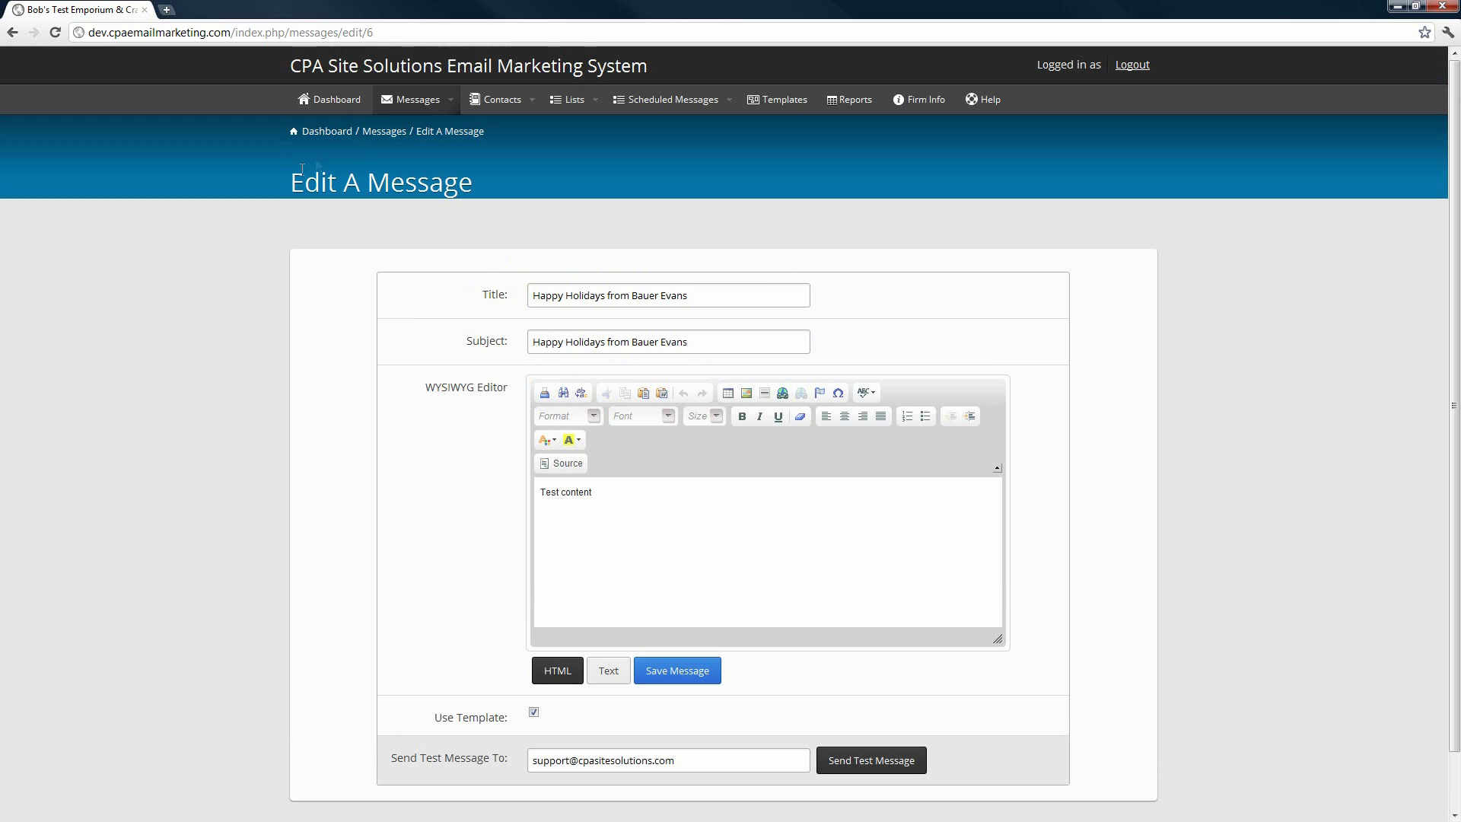
- Open the add-contact form from the Contacts list
{"action": "left_click", "coordinate": [501, 102]}
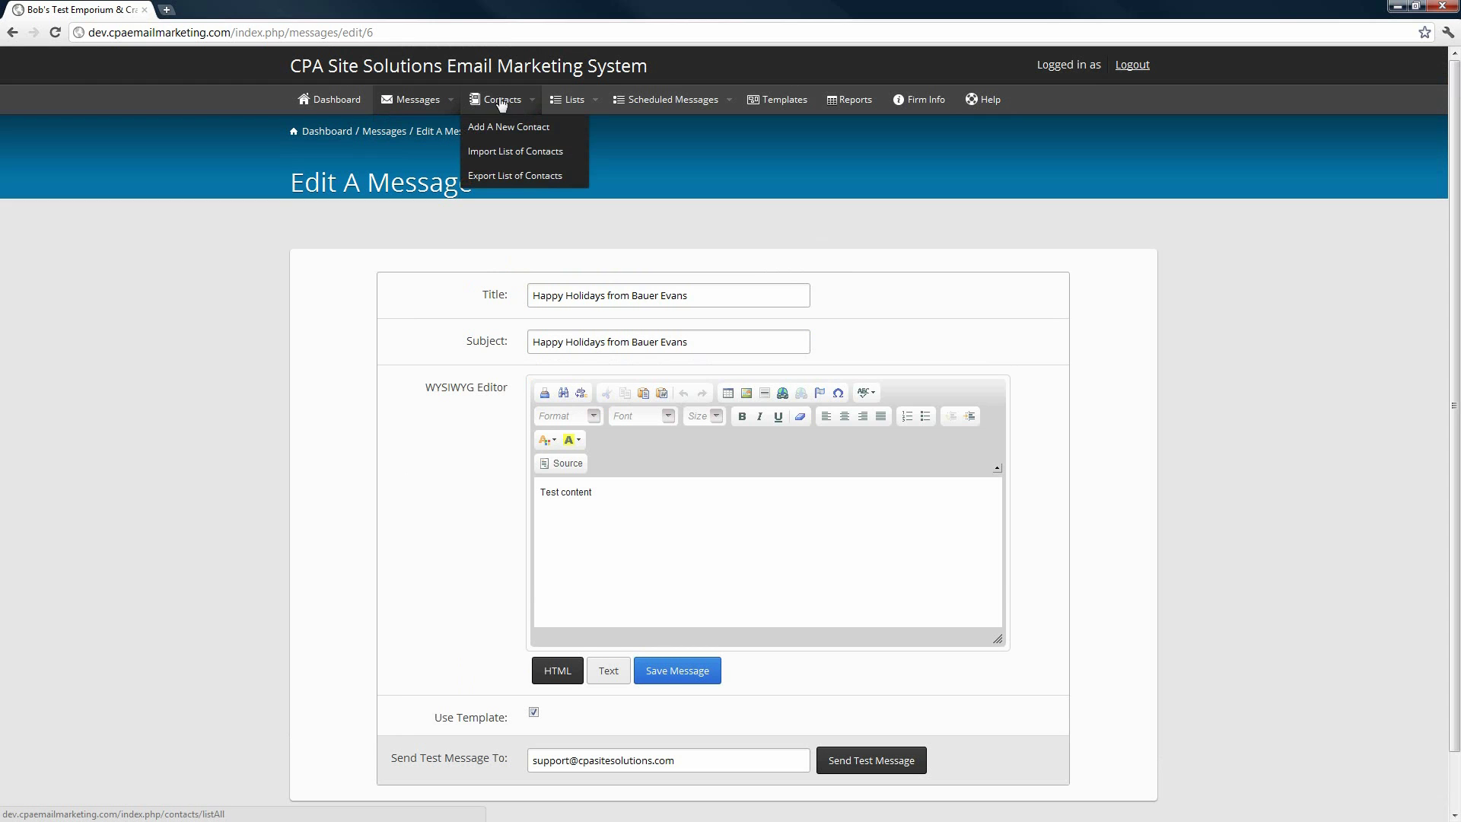
{"action": "left_click", "coordinate": [502, 102]}
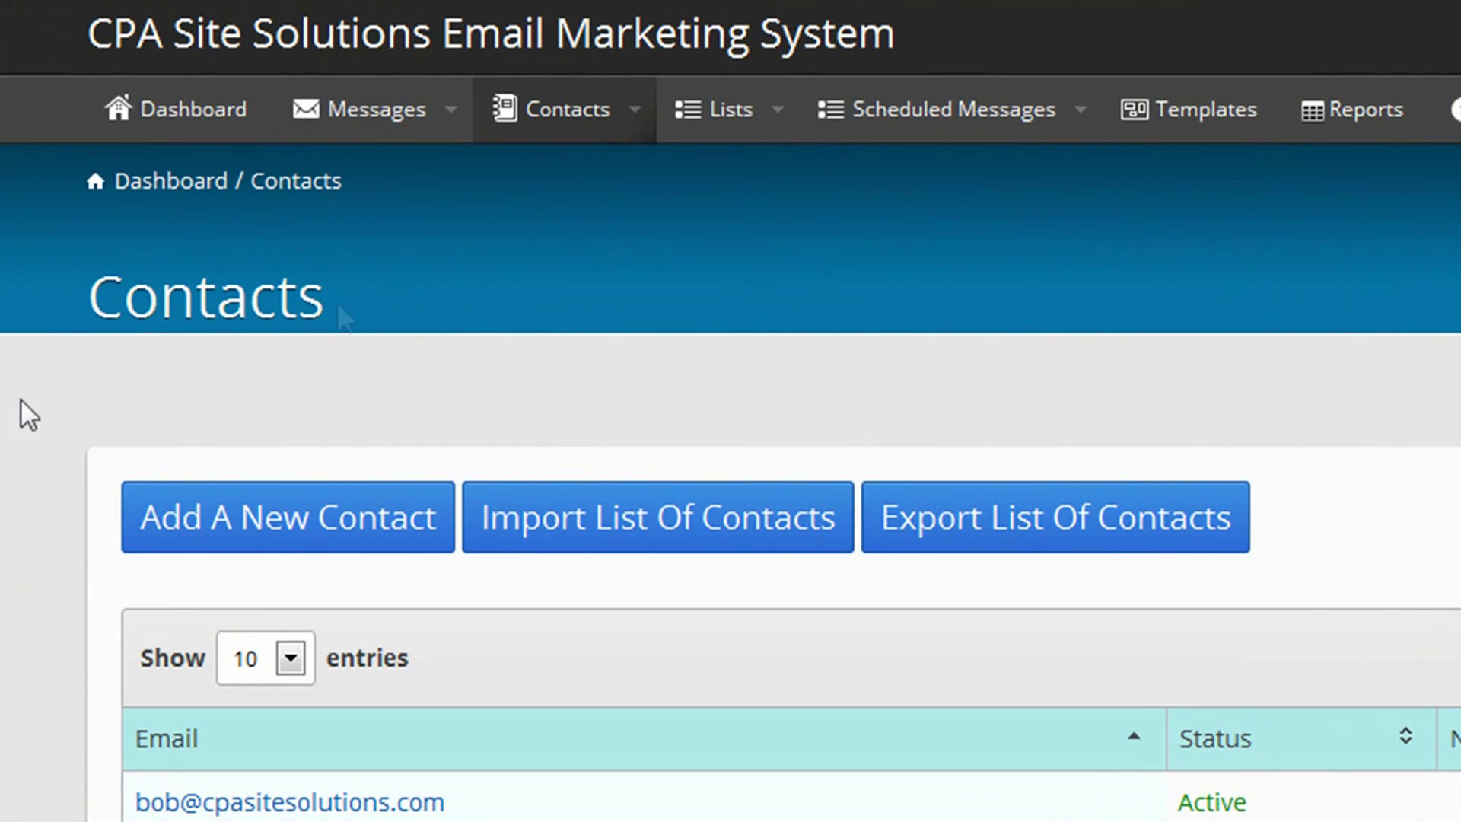
{"action": "mouse_move", "coordinate": [533, 133]}
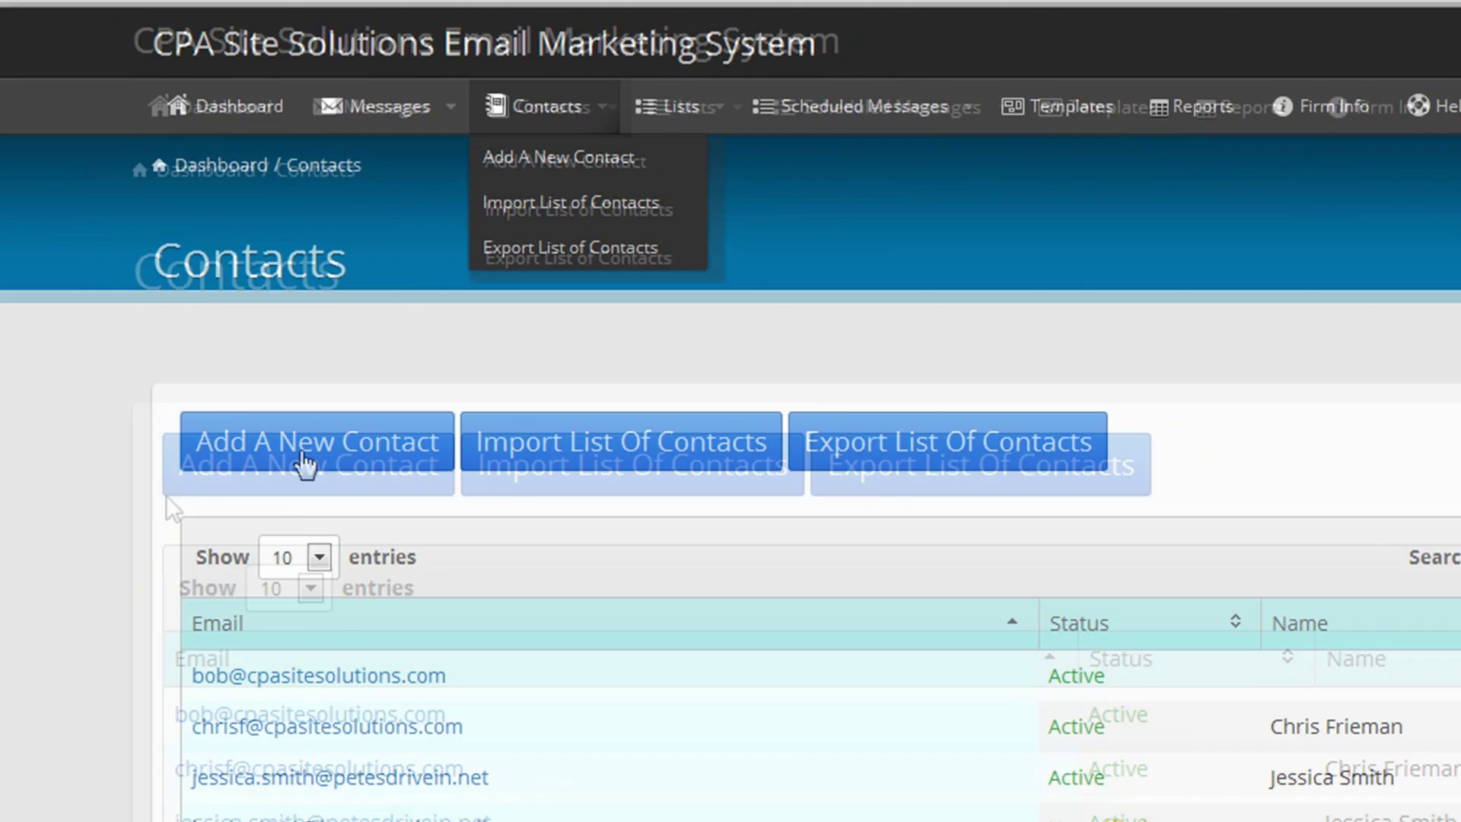
{"action": "left_click", "coordinate": [304, 457]}
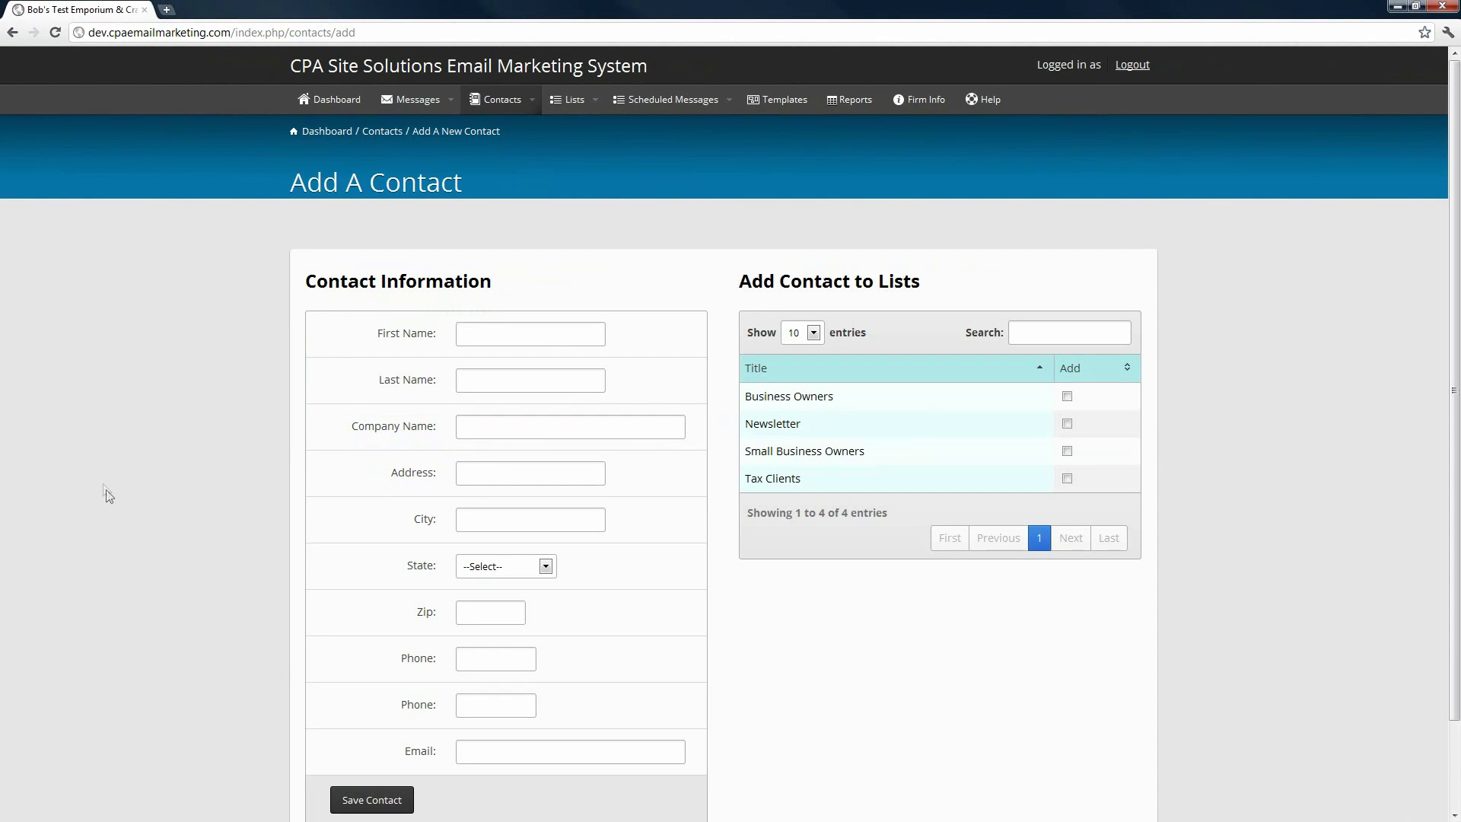
{"action": "scroll", "coordinate": [213, 434], "scroll_direction": "down", "scroll_amount": 1}
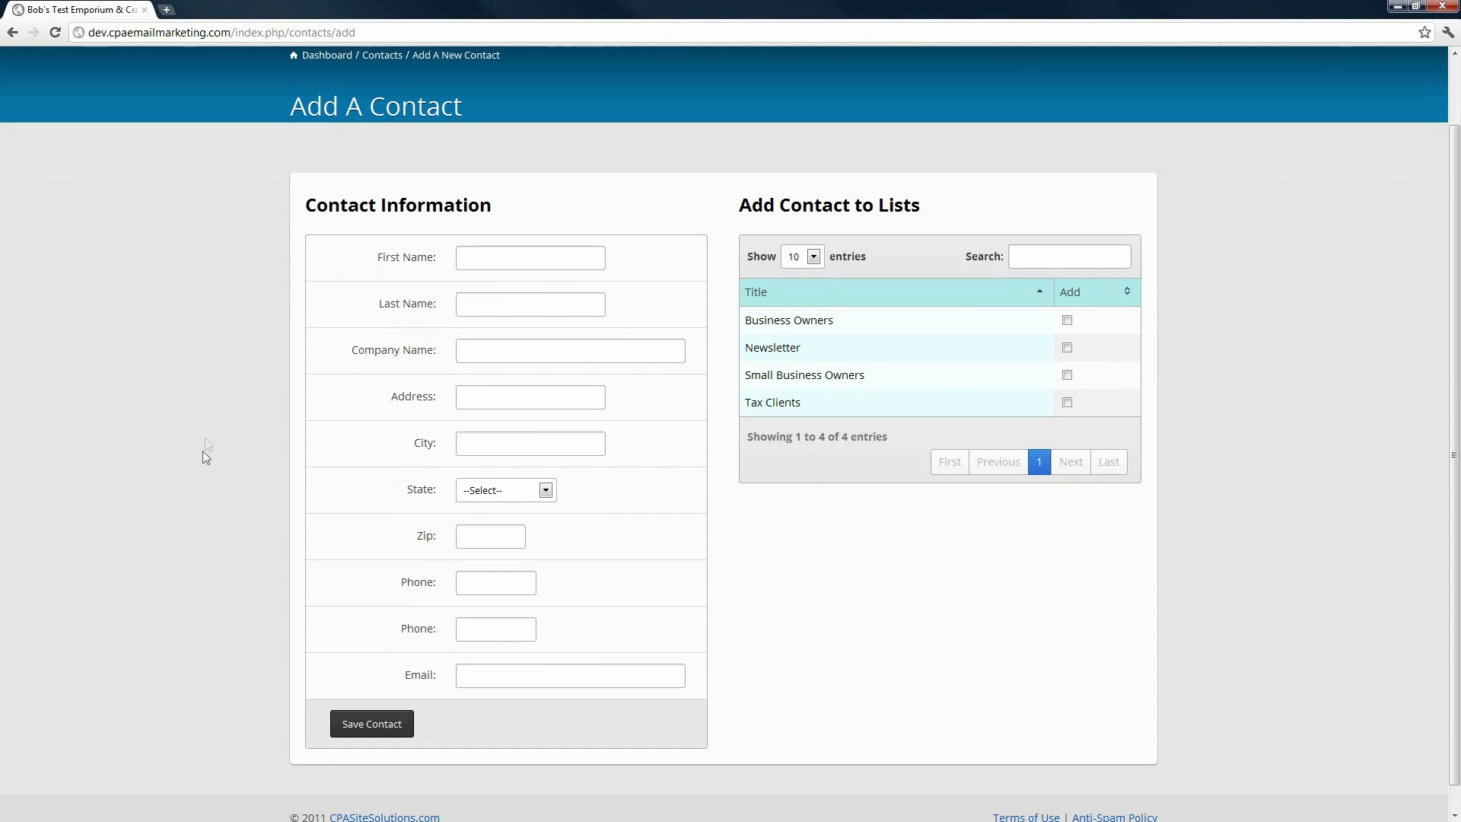
- Enter the contact's e-mail address, subscribe them to Newsletter, and save the contact
{"action": "left_click", "coordinate": [475, 676]}
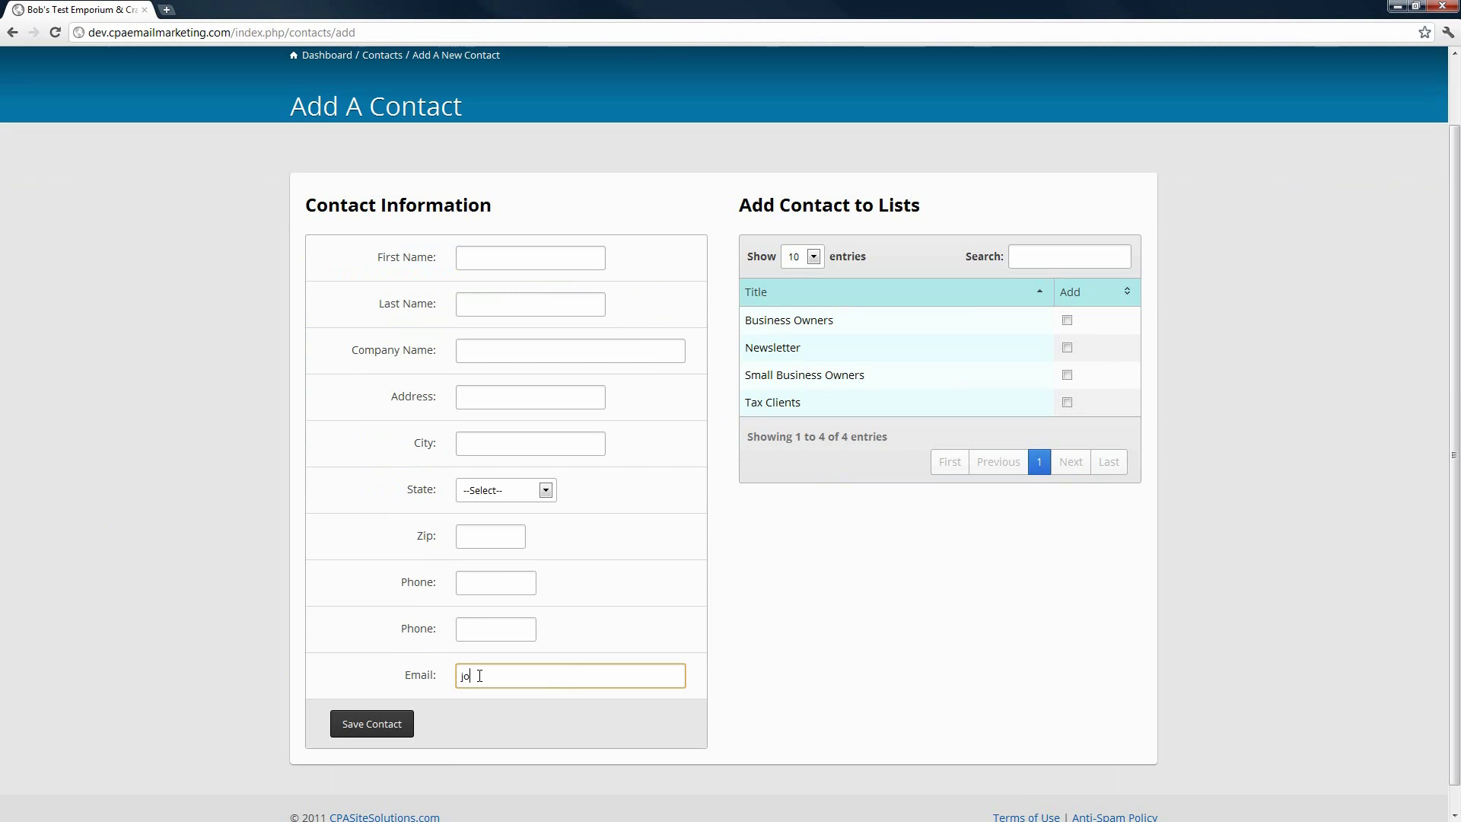
{"action": "left_click", "coordinate": [985, 191]}
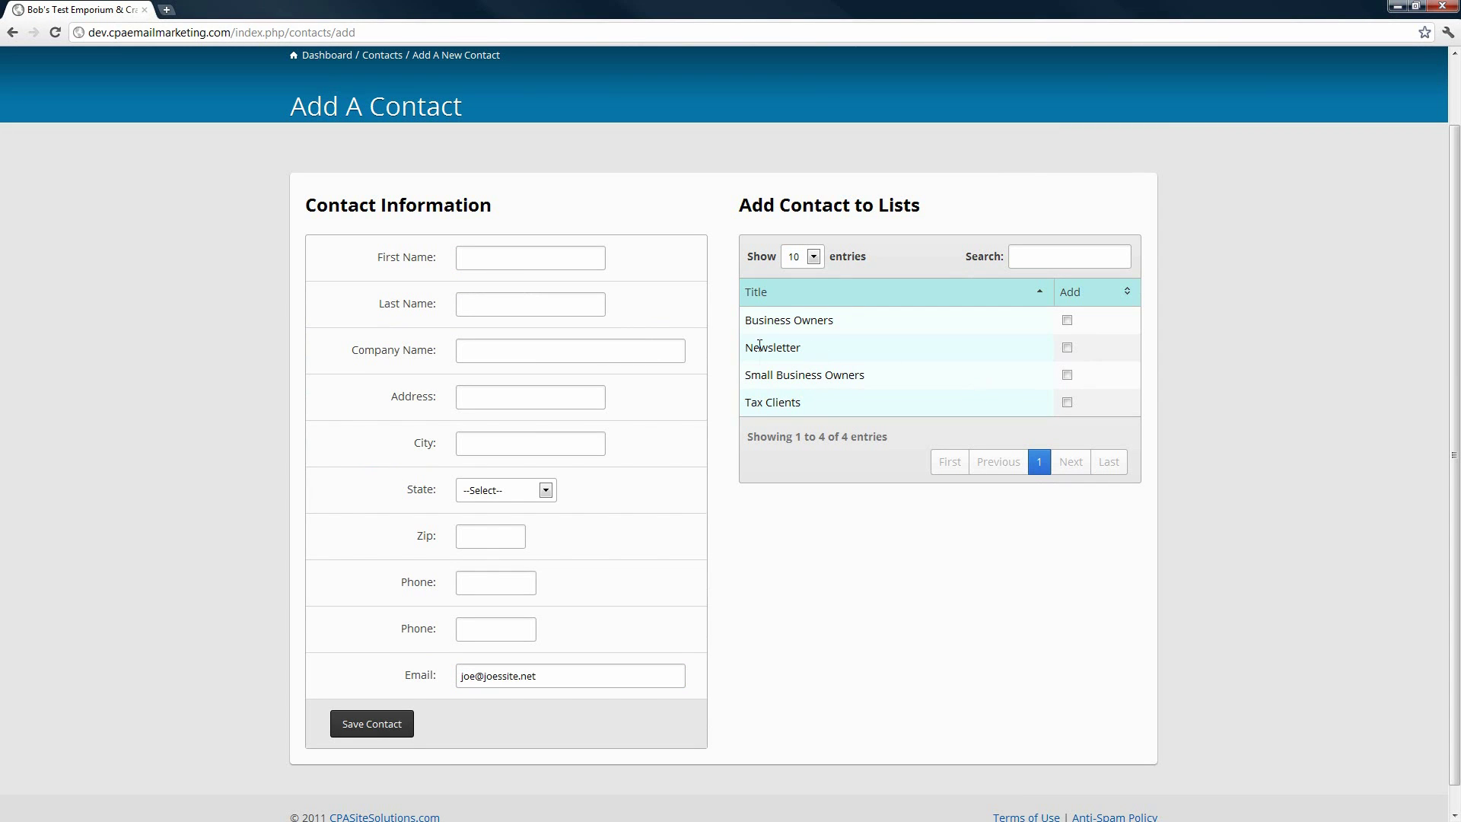
{"action": "left_click", "coordinate": [1067, 348]}
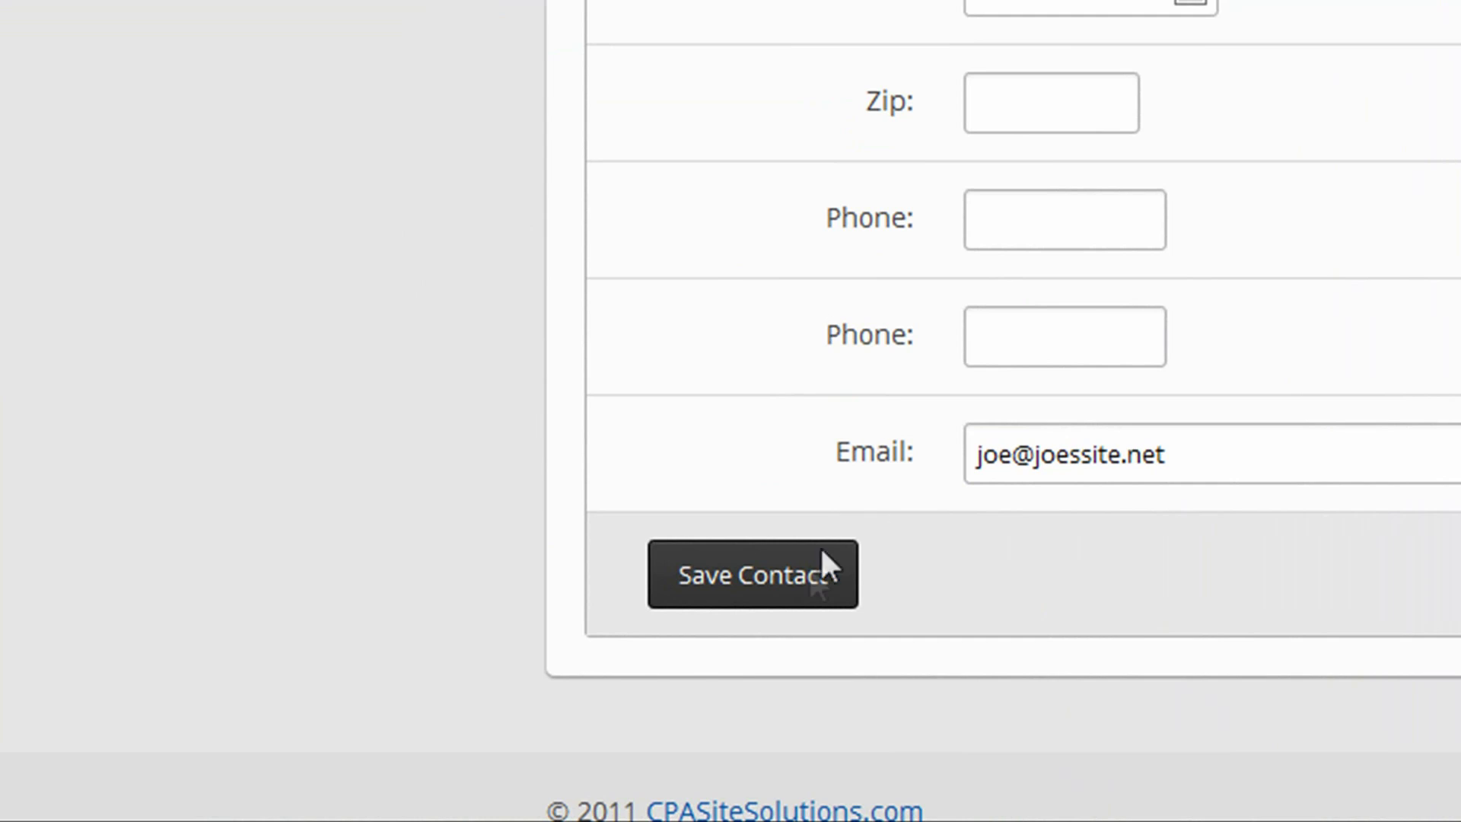
{"action": "left_click", "coordinate": [822, 561]}
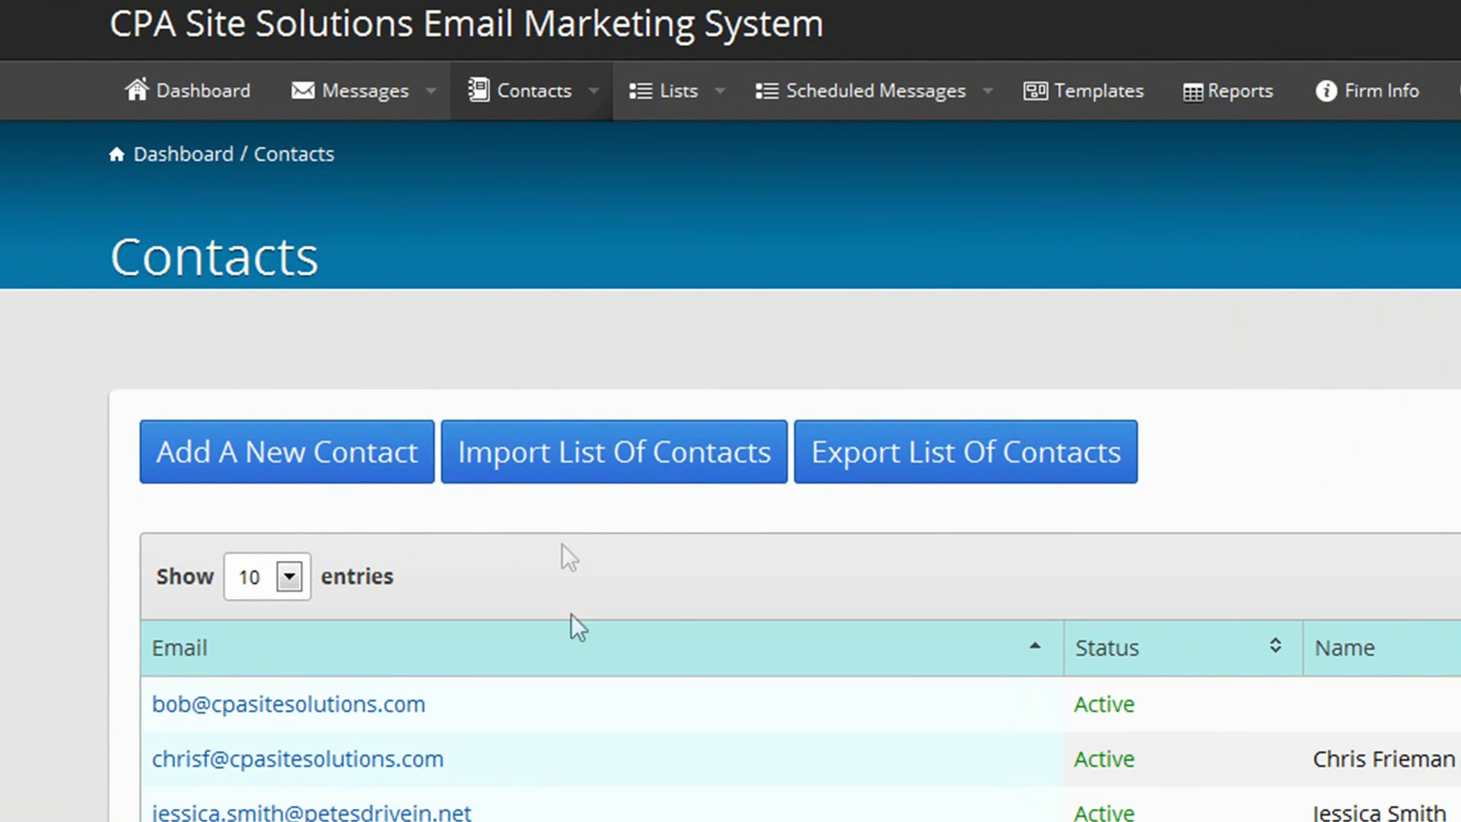
- Paste the 15 e-mail addresses into Import List of Contacts and assign them to Newsletter
{"action": "left_click", "coordinate": [521, 90]}
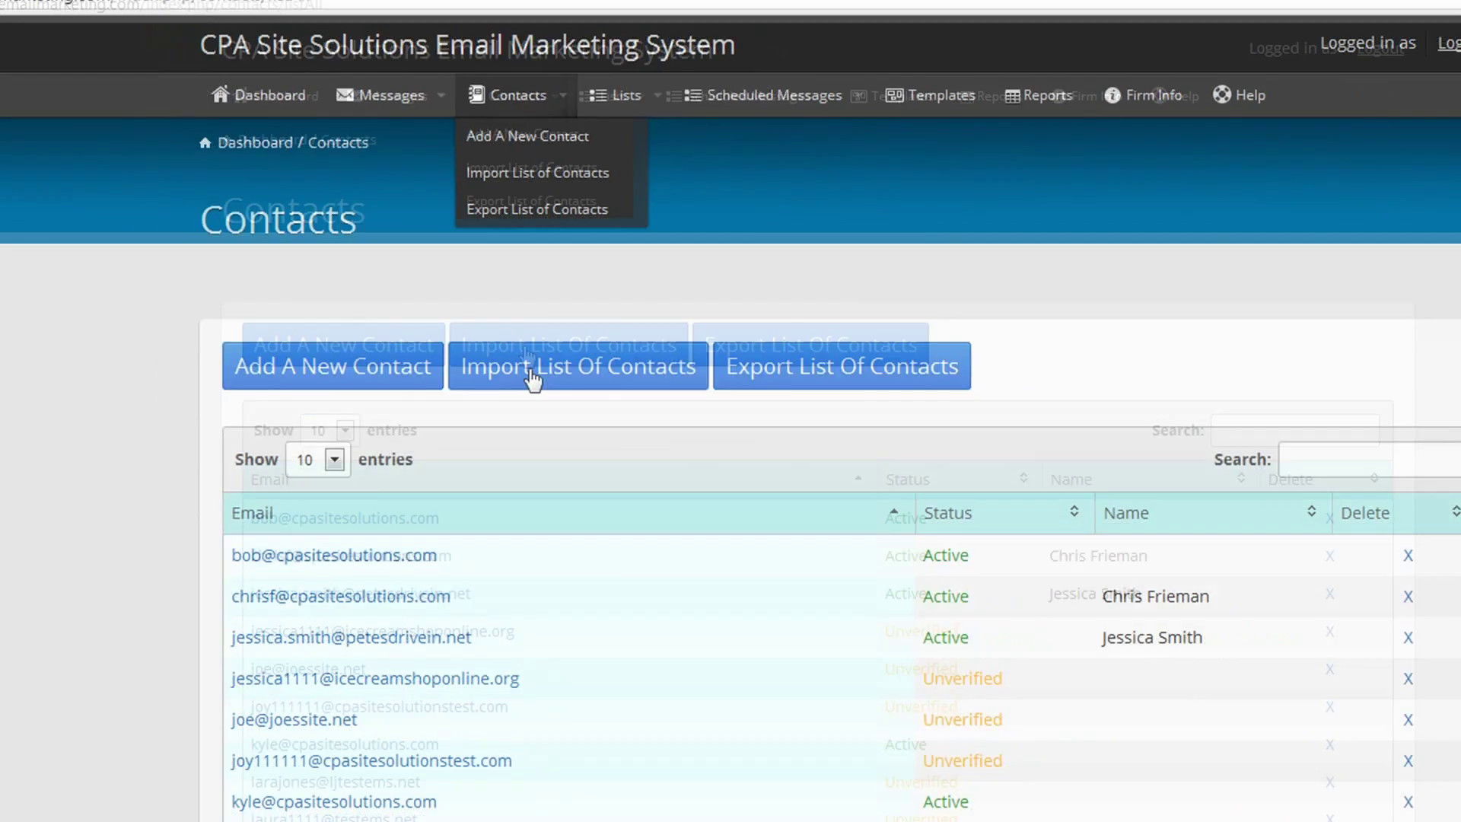
{"action": "left_click", "coordinate": [540, 457]}
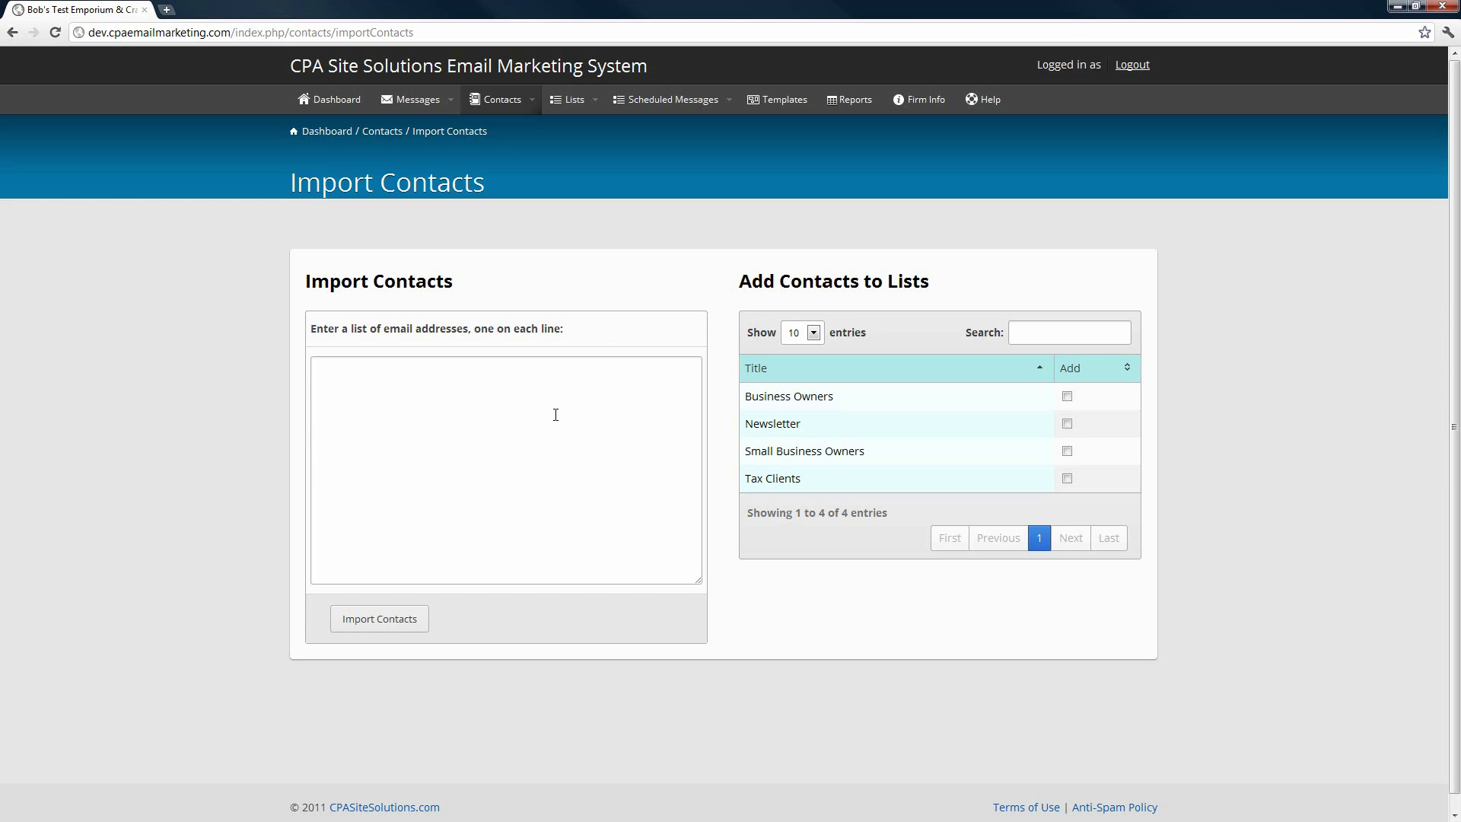
{"action": "left_click", "coordinate": [426, 408]}
{"action": "key", "text": "ctrl+v"}
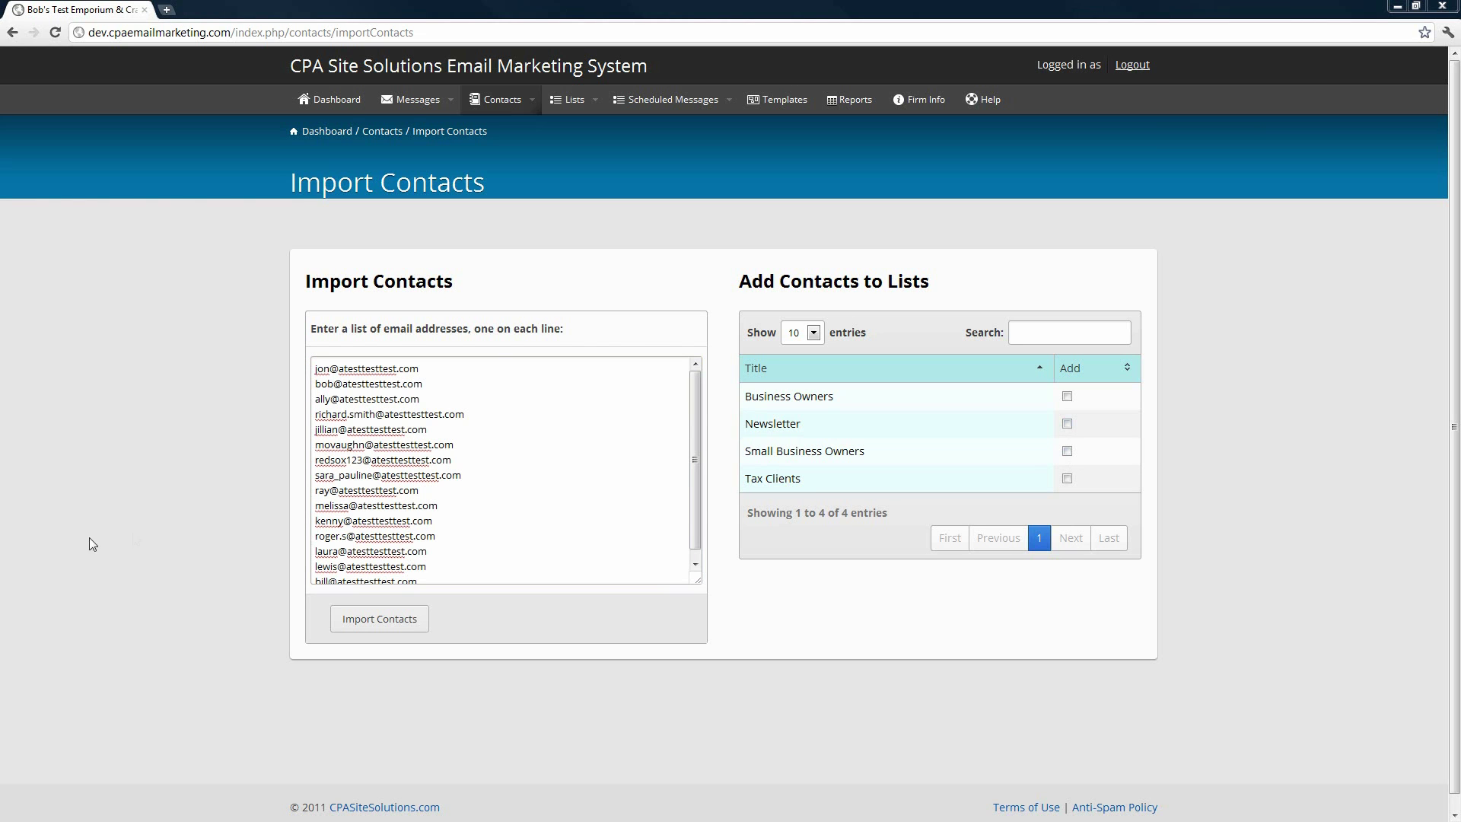
{"action": "left_click", "coordinate": [1067, 423]}
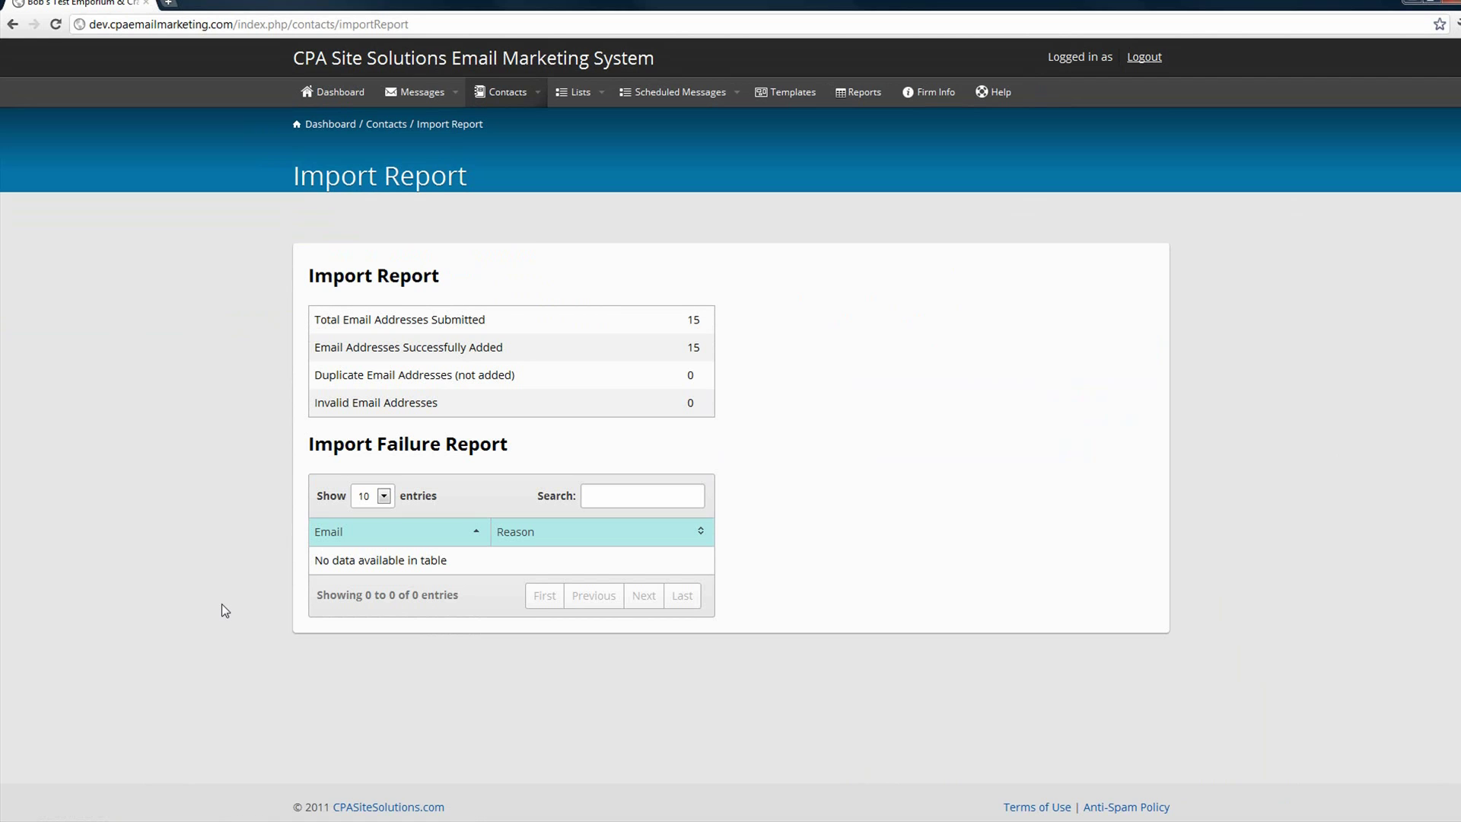
- Show the Contacts list with all 32 entries, imported addresses marked Unverified
{"action": "left_click", "coordinate": [506, 97]}
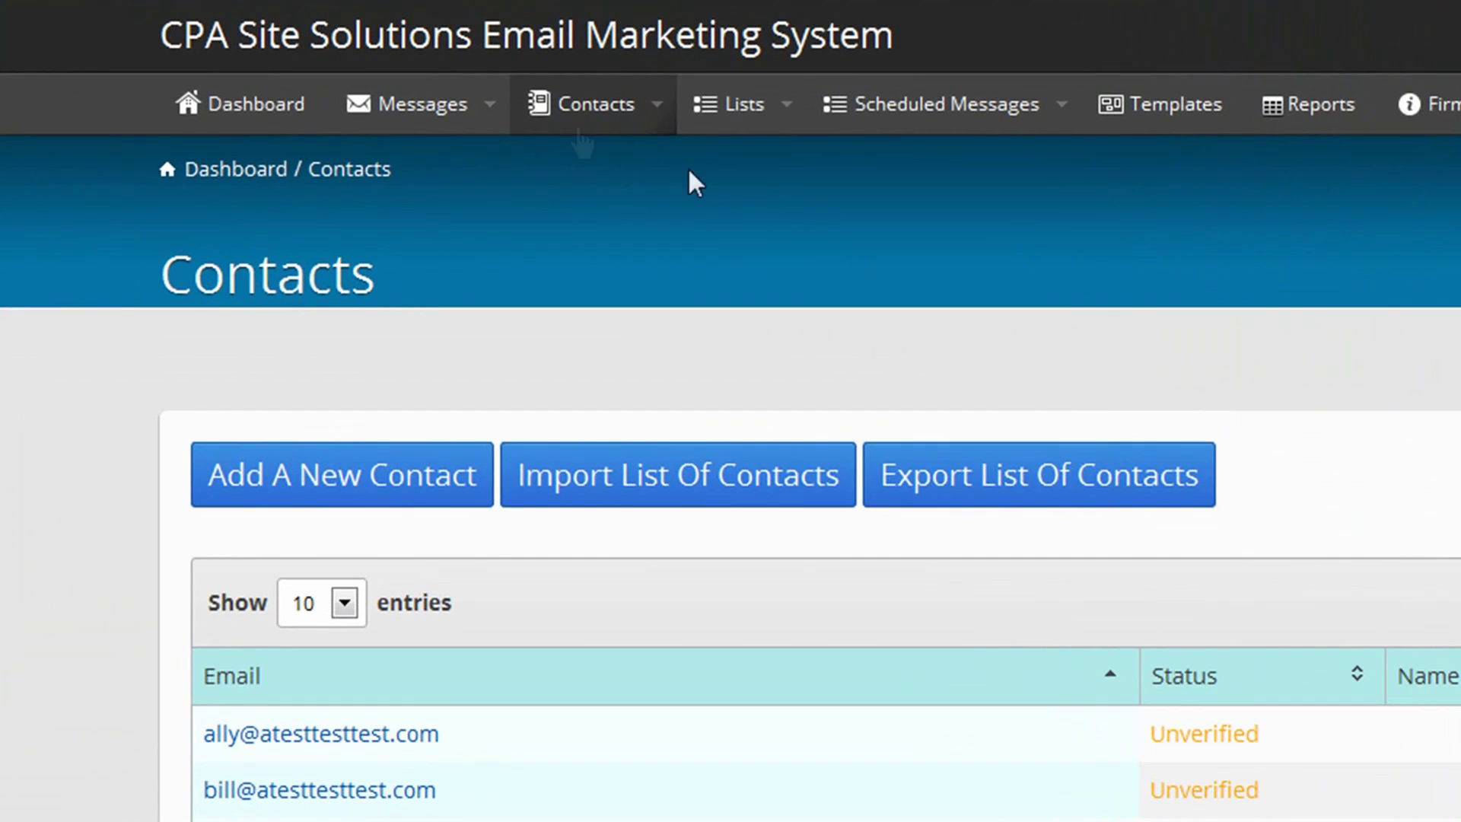
- Set up a csv contact export including First Name, Last Name and Email fields
{"action": "left_click", "coordinate": [506, 92]}
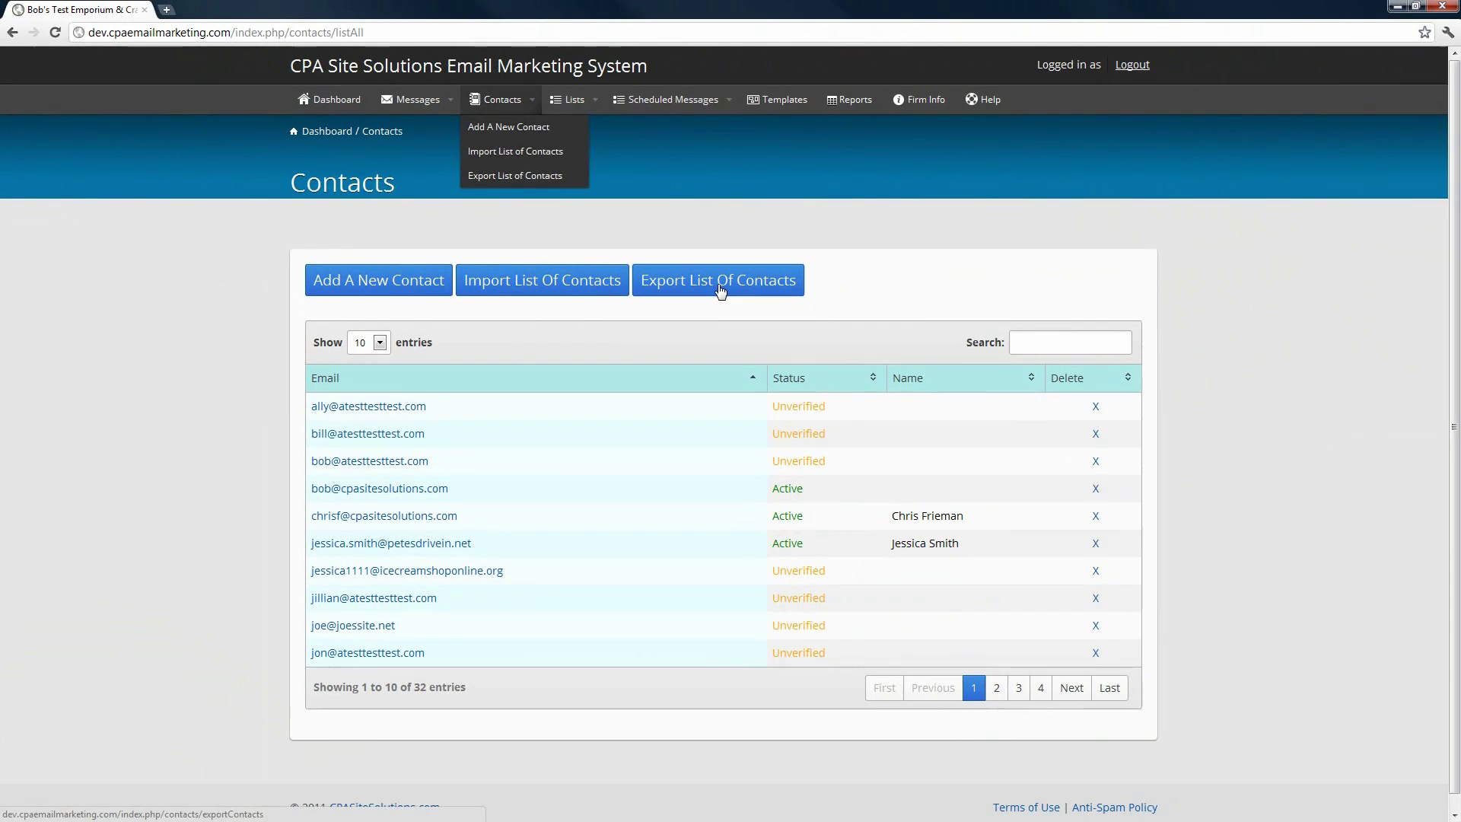
{"action": "left_click", "coordinate": [1040, 490]}
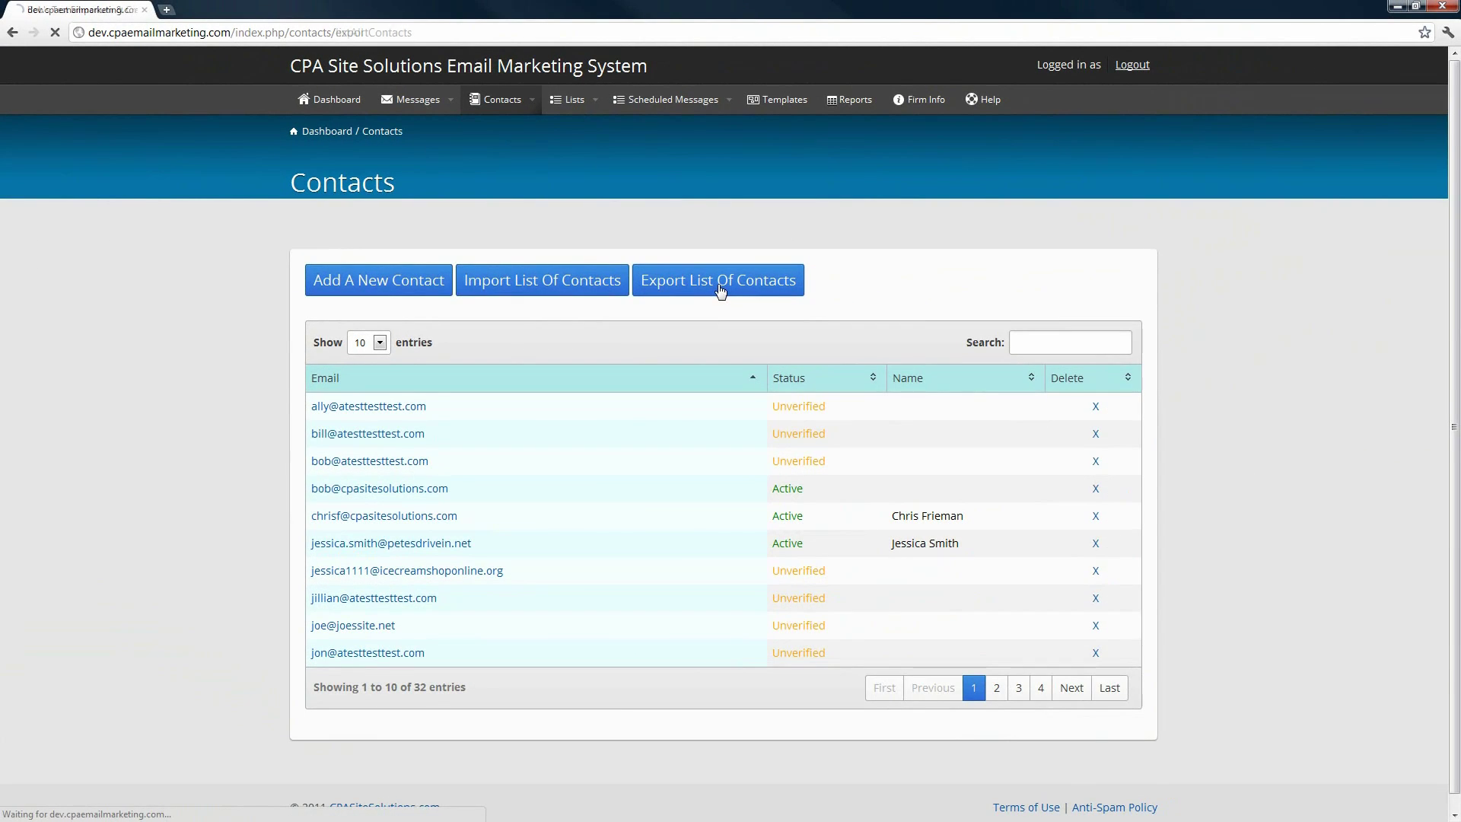
{"action": "scroll", "coordinate": [217, 348], "scroll_direction": "down", "scroll_amount": 1}
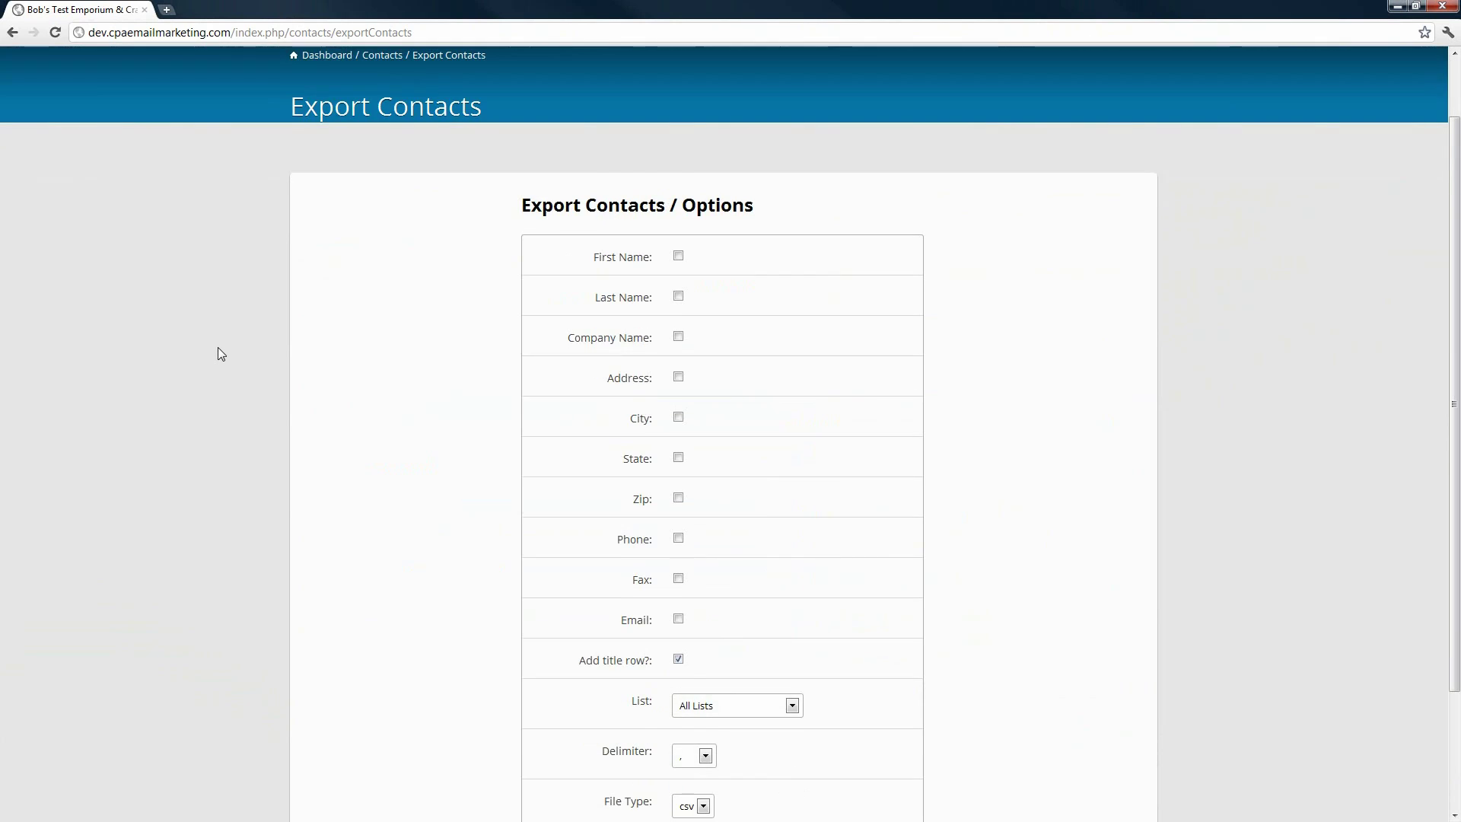
{"action": "scroll", "coordinate": [218, 349], "scroll_direction": "down", "scroll_amount": 1}
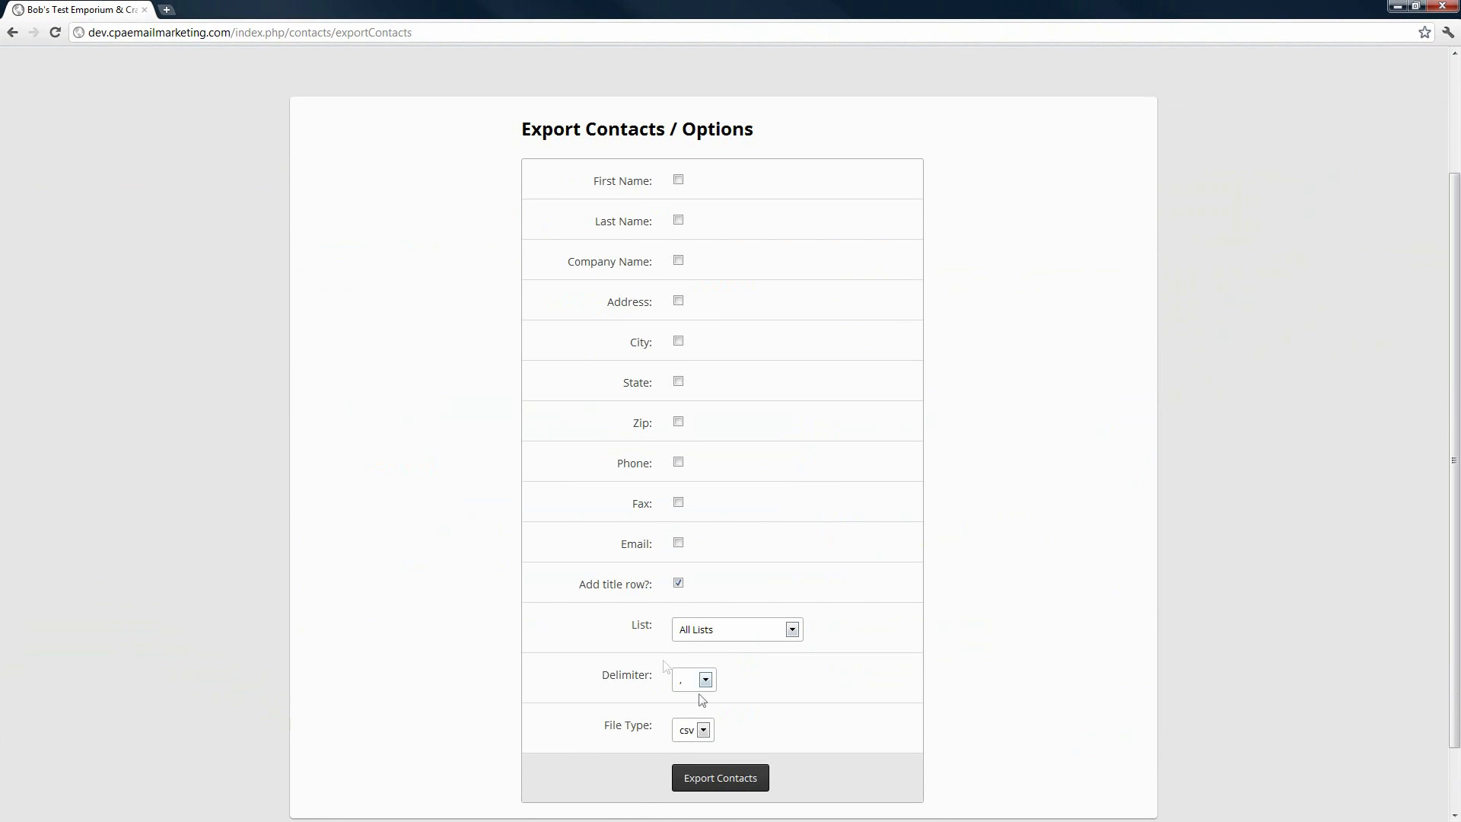
{"action": "left_click", "coordinate": [703, 730]}
{"action": "left_click", "coordinate": [704, 731]}
{"action": "left_click", "coordinate": [678, 180]}
{"action": "left_click", "coordinate": [678, 219]}
{"action": "left_click", "coordinate": [678, 542]}
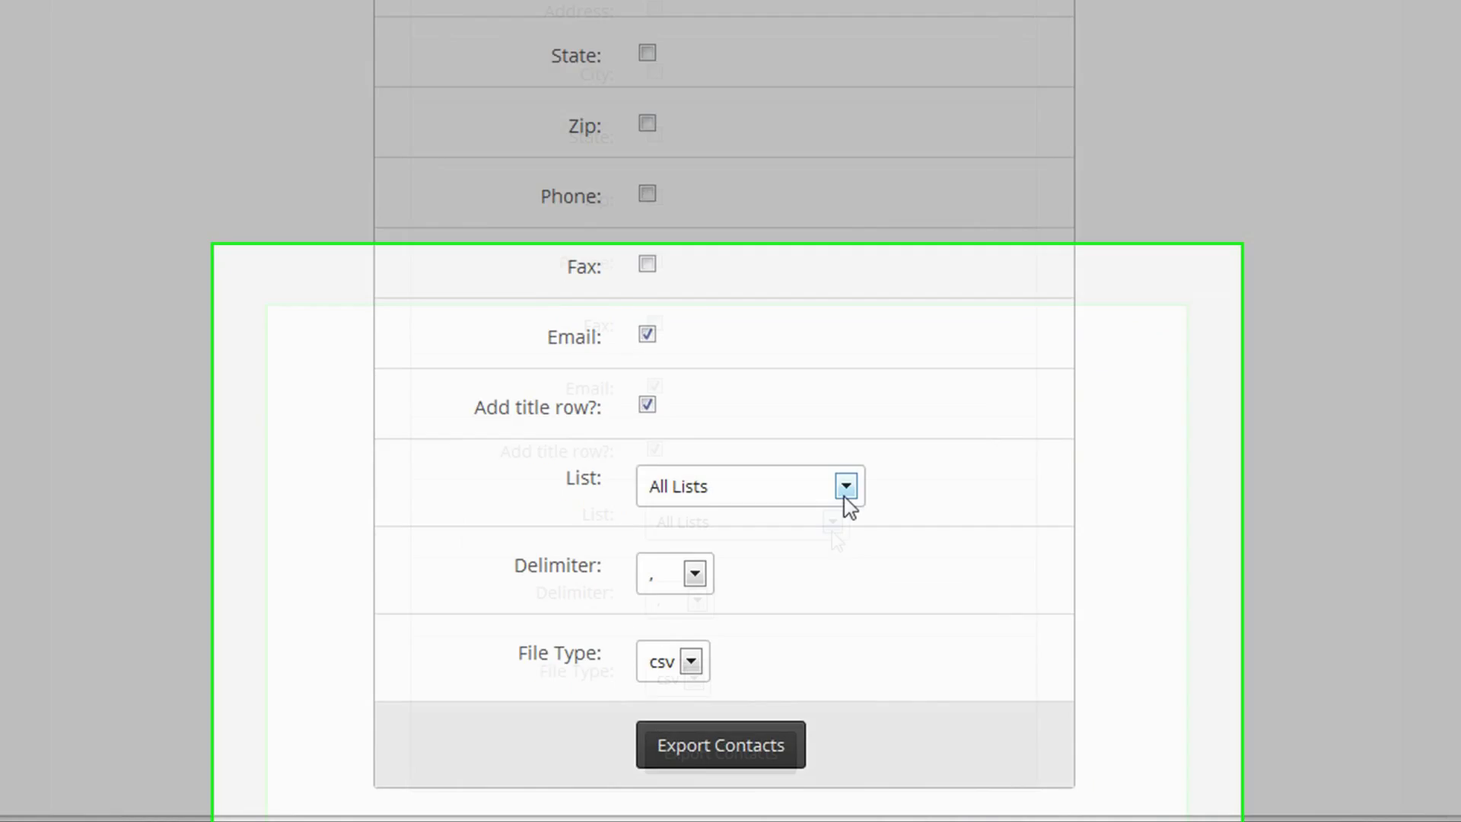
- Limit the export to the Newsletter list and download it as export (1).csv
{"action": "left_click", "coordinate": [792, 629]}
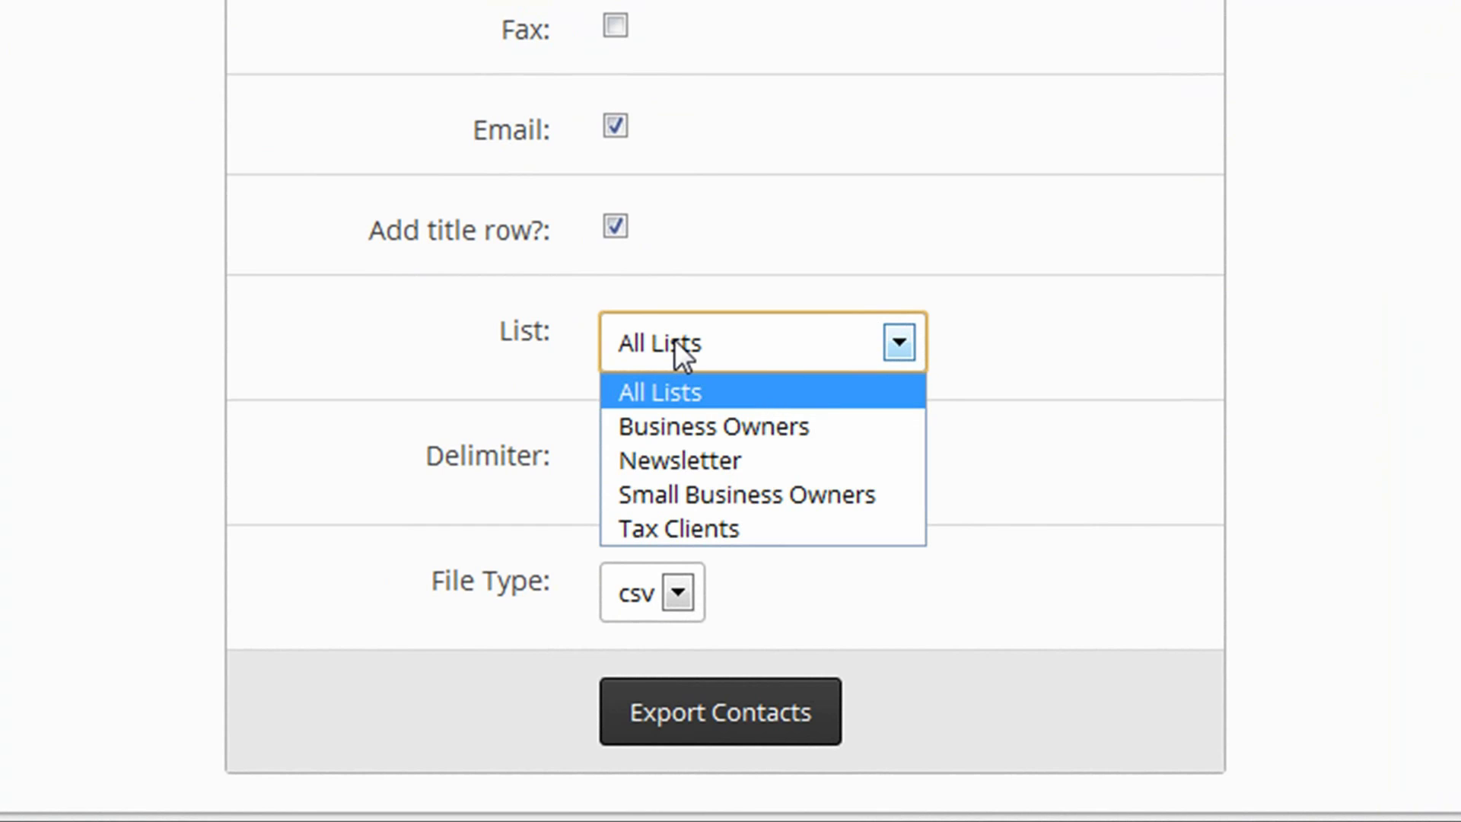
{"action": "left_click", "coordinate": [656, 460]}
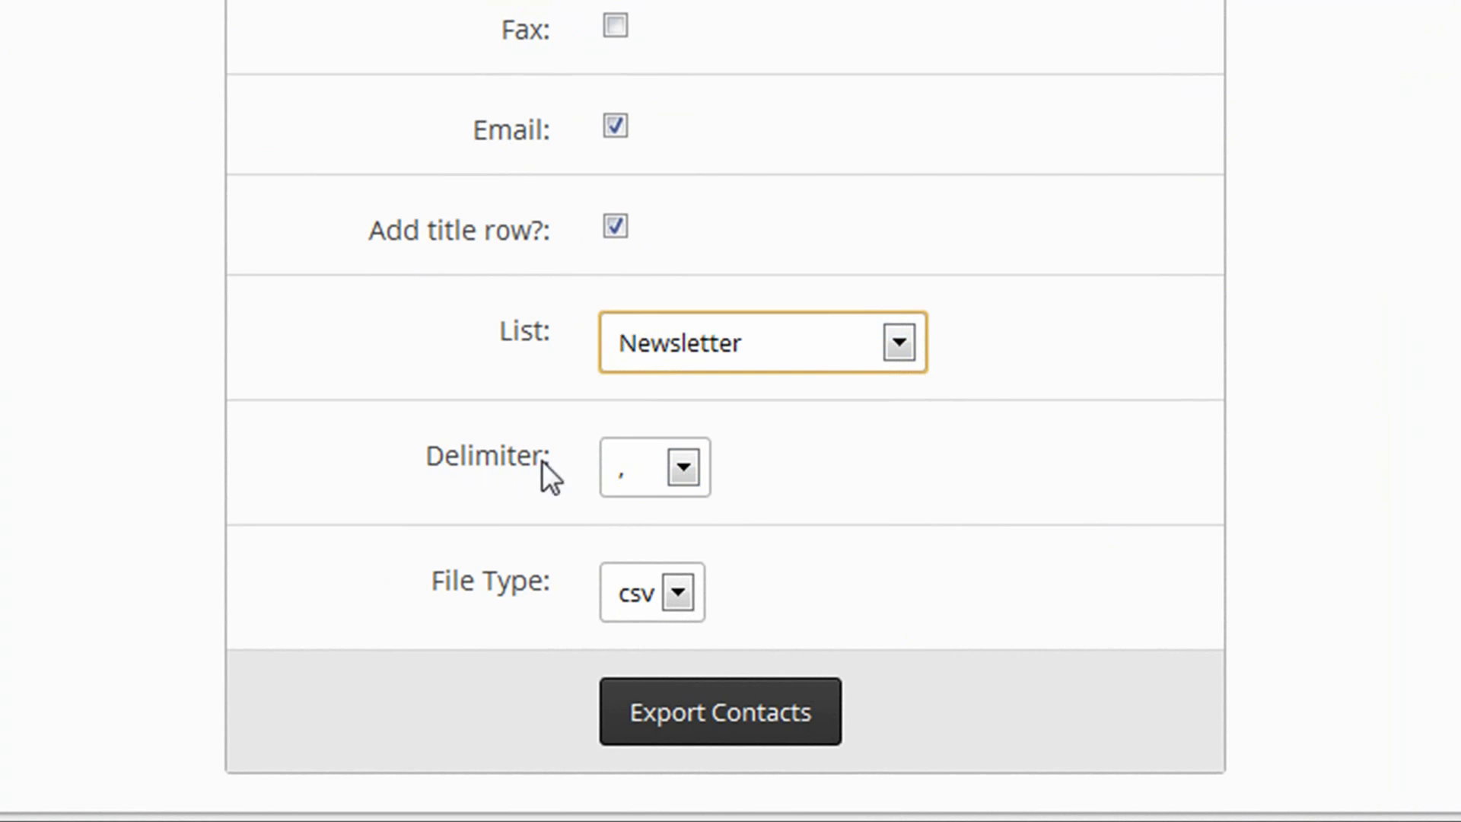
{"action": "left_click", "coordinate": [680, 595]}
{"action": "left_click", "coordinate": [679, 595]}
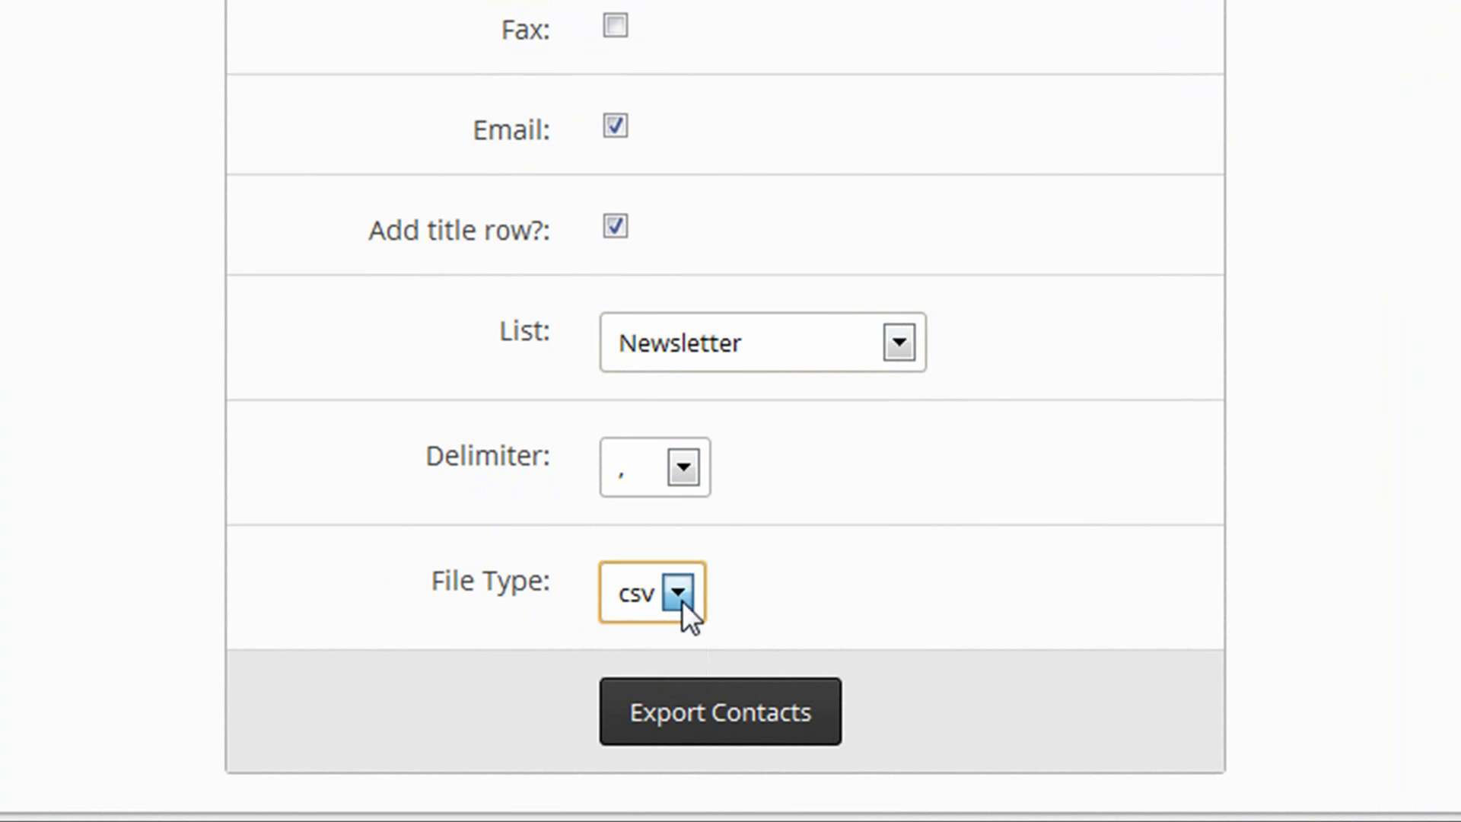
{"action": "left_click", "coordinate": [1408, 377]}
{"action": "scroll", "coordinate": [946, 630], "scroll_direction": "down", "scroll_amount": 3}
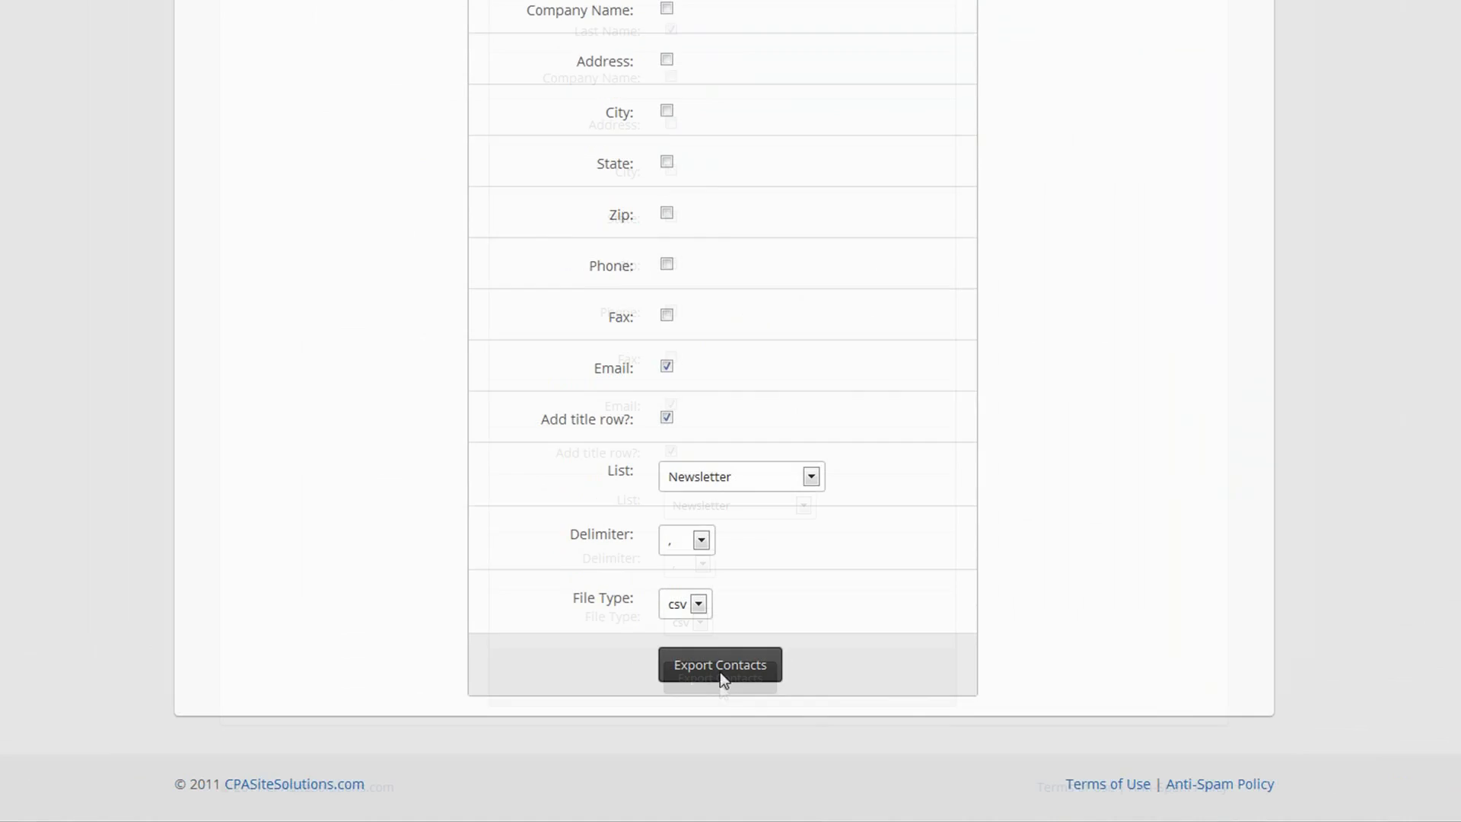
{"action": "left_click", "coordinate": [721, 701]}
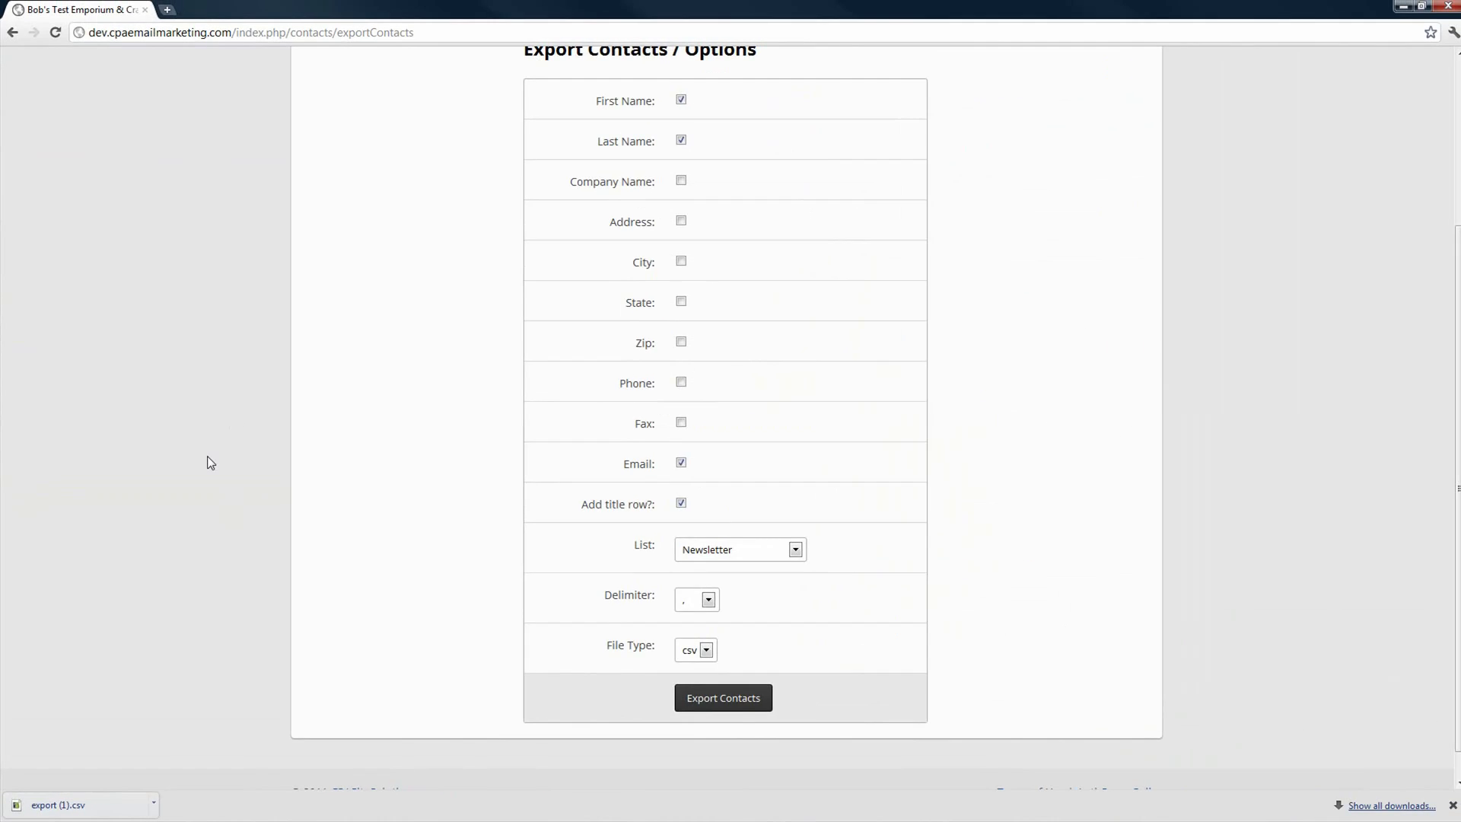
{"action": "scroll", "coordinate": [187, 488], "scroll_direction": "up", "scroll_amount": 3}
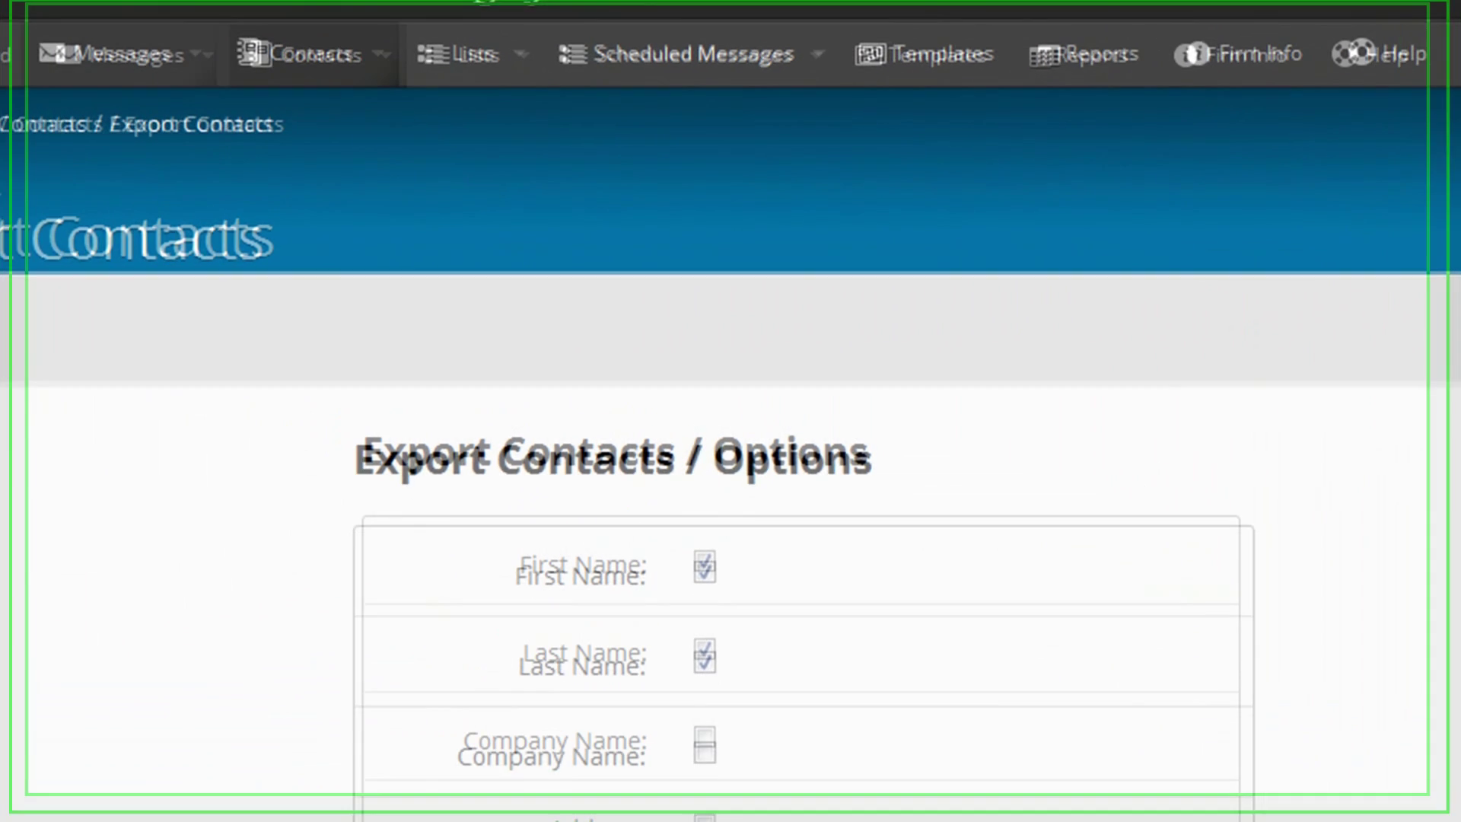
- Open the Lists page showing four lists, with Newsletter holding 10 contacts
{"action": "mouse_move", "coordinate": [467, 71]}
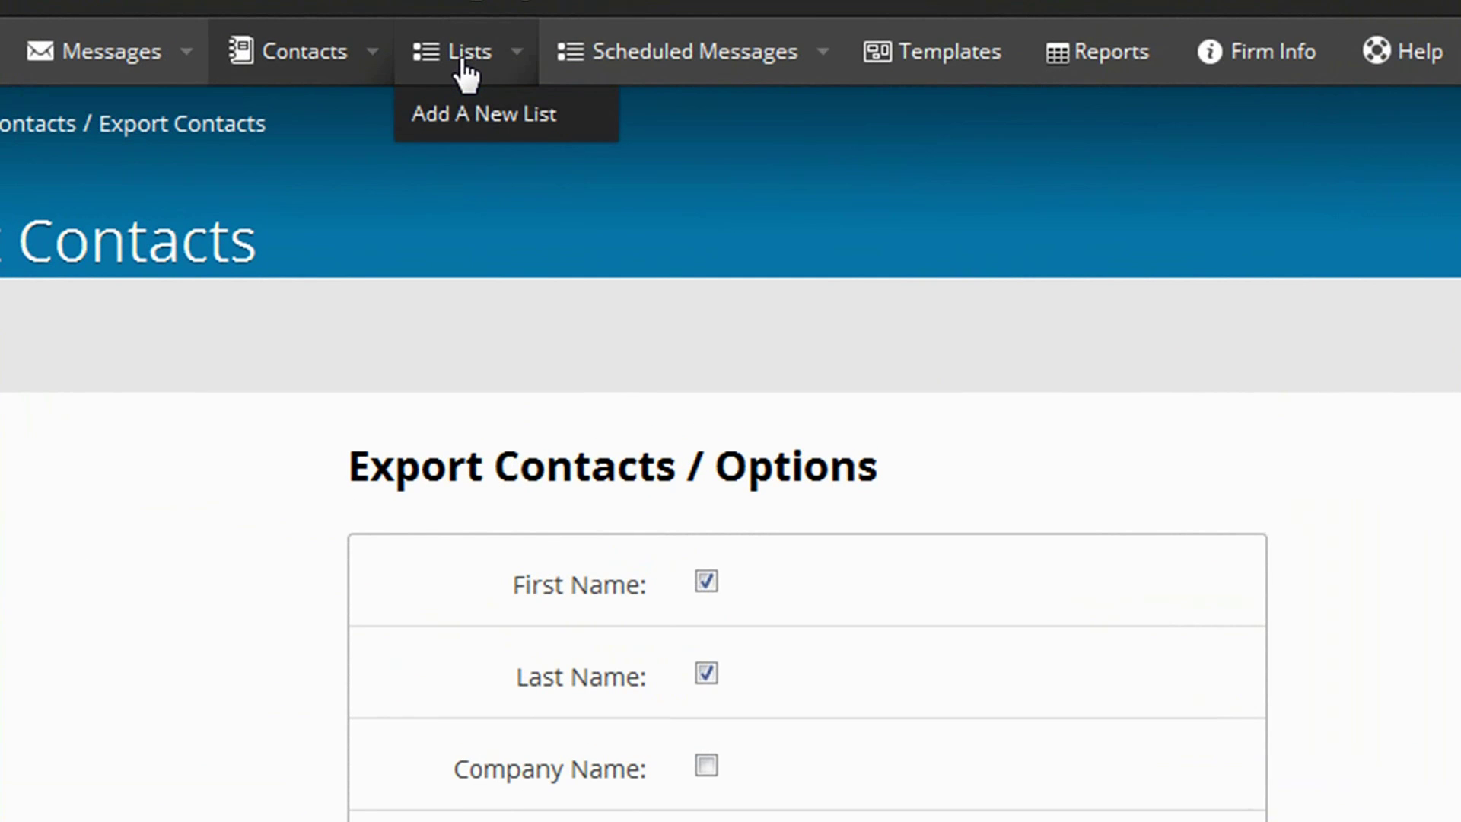
{"action": "left_click", "coordinate": [466, 71]}
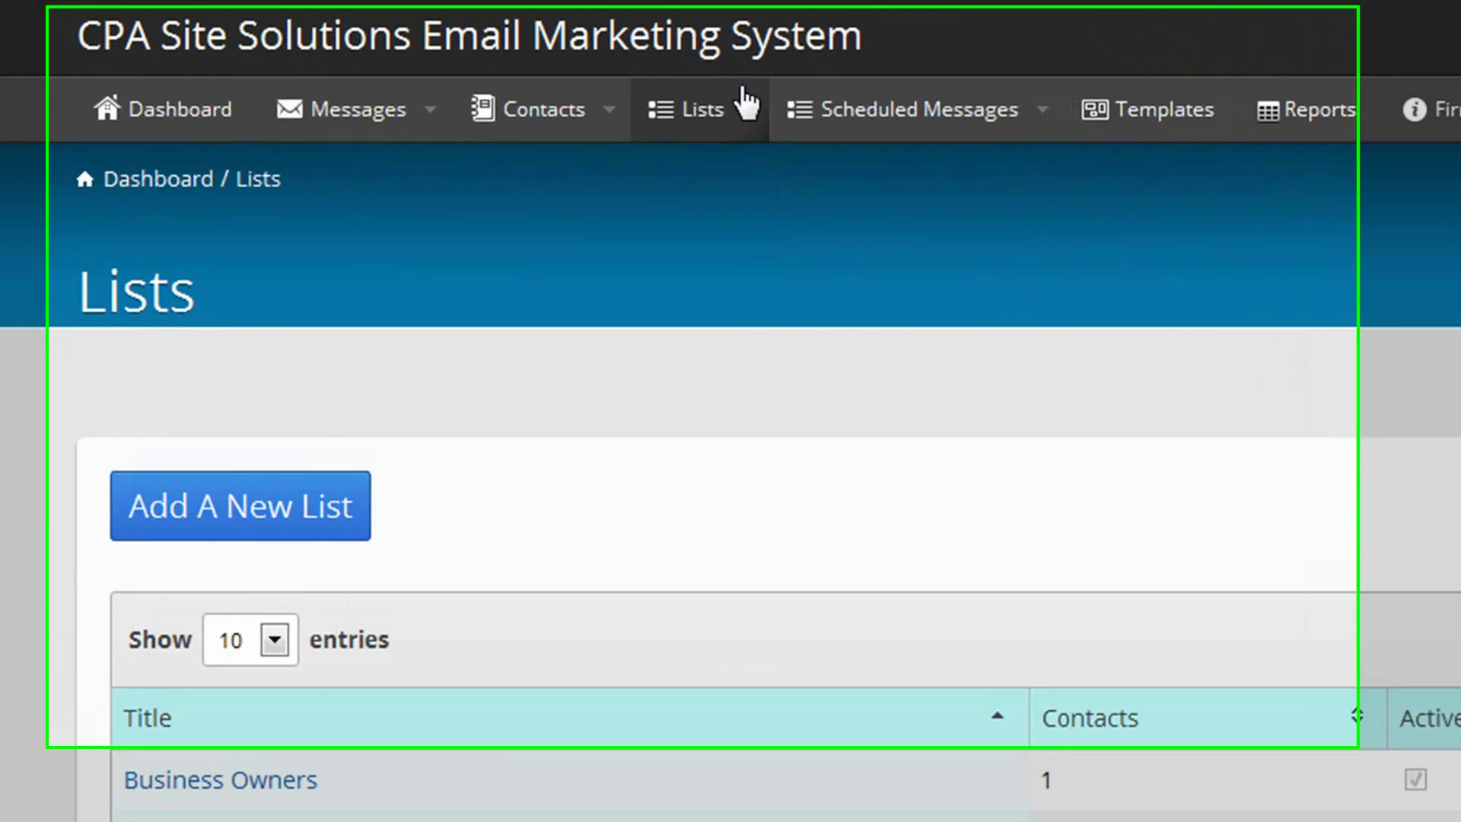
{"action": "left_click", "coordinate": [582, 103]}
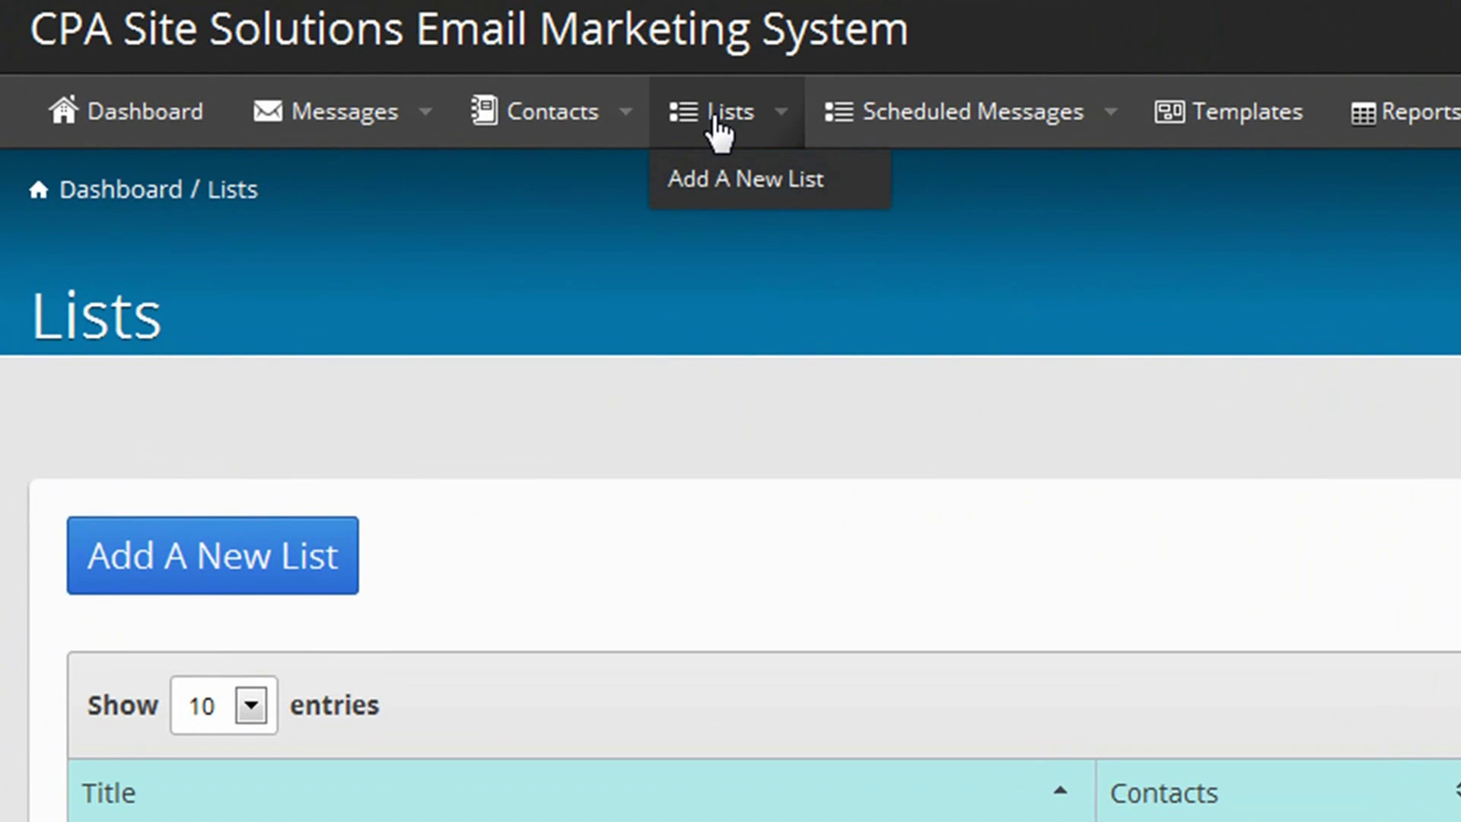
- Open the Add A New List form and enter the title 'Test Campaign'
{"action": "left_click", "coordinate": [660, 169]}
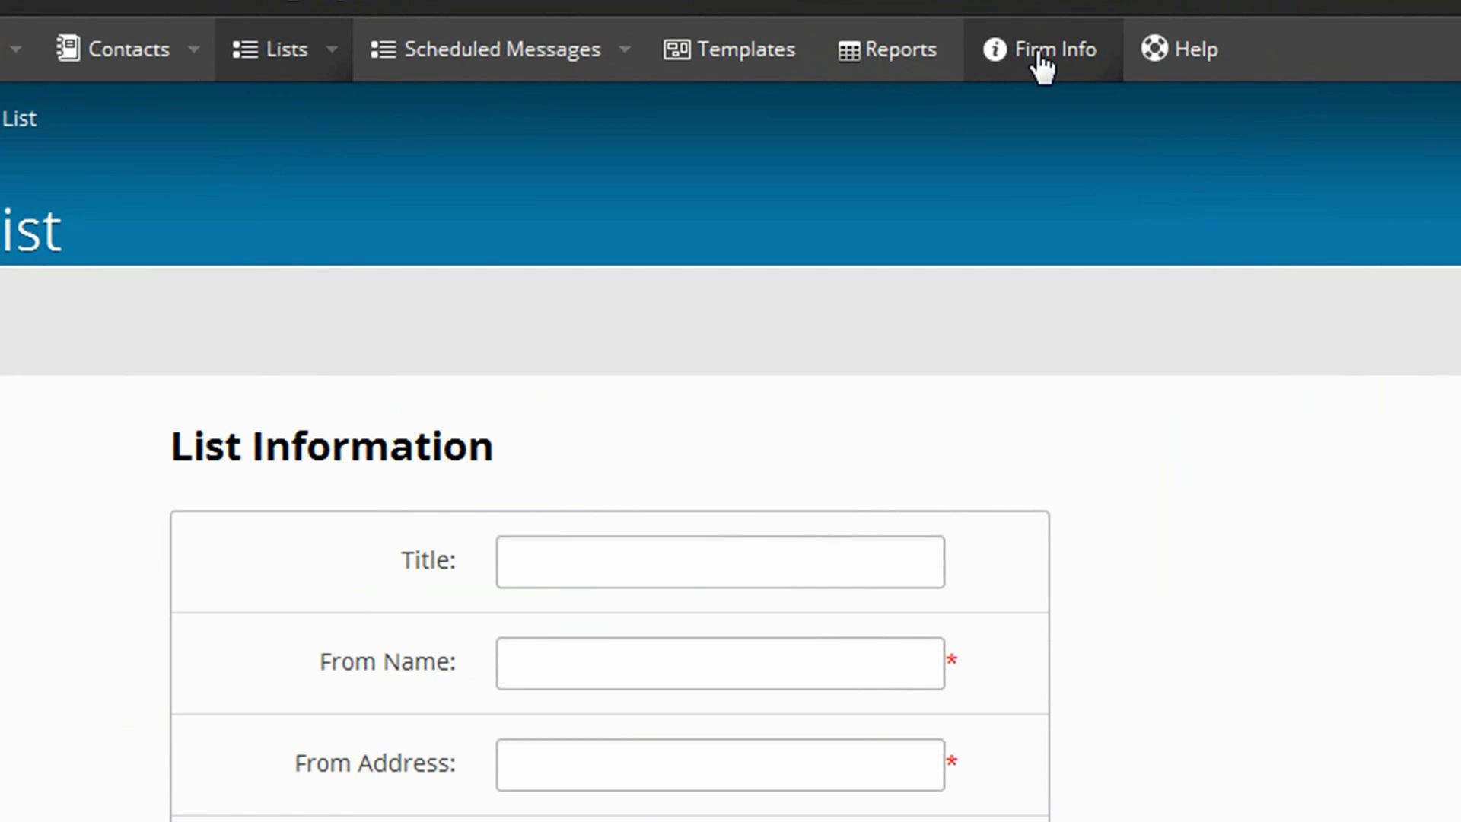
{"action": "left_click", "coordinate": [1040, 57]}
{"action": "scroll", "coordinate": [967, 465], "scroll_direction": "up", "scroll_amount": 1}
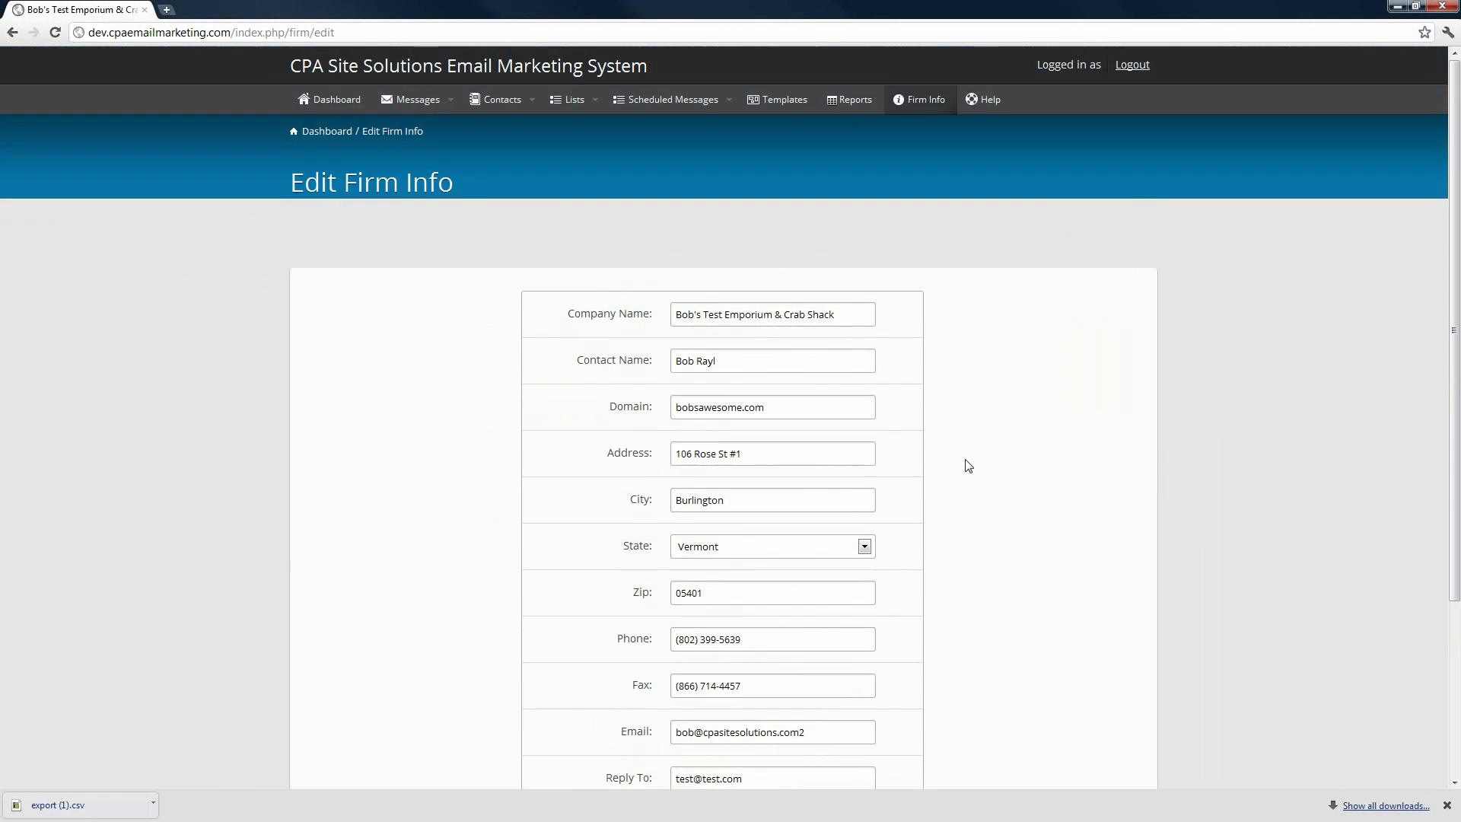
{"action": "left_click", "coordinate": [13, 32]}
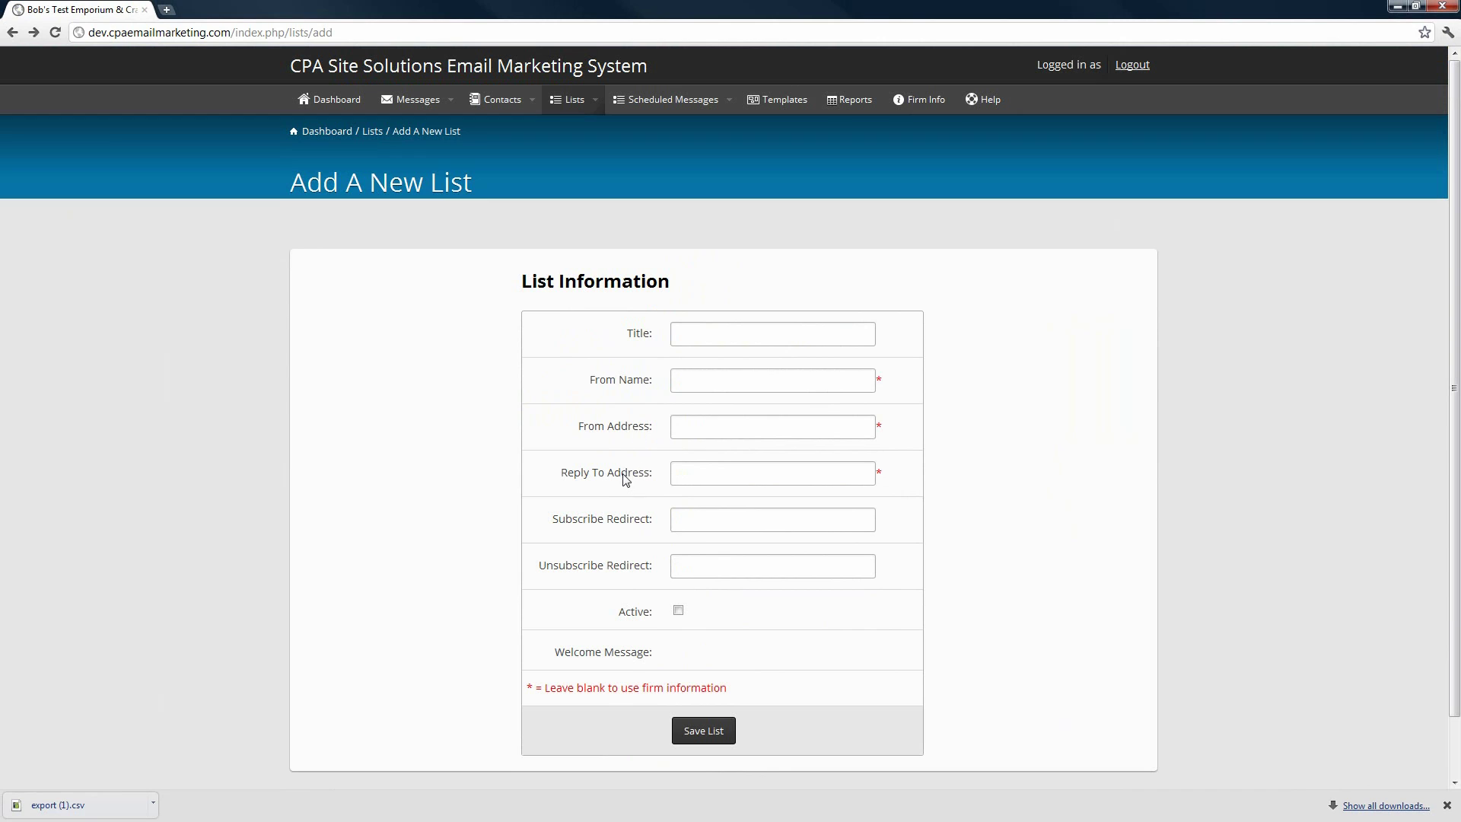
{"action": "left_click", "coordinate": [695, 332]}
{"action": "type", "text": "Test Campaign"}
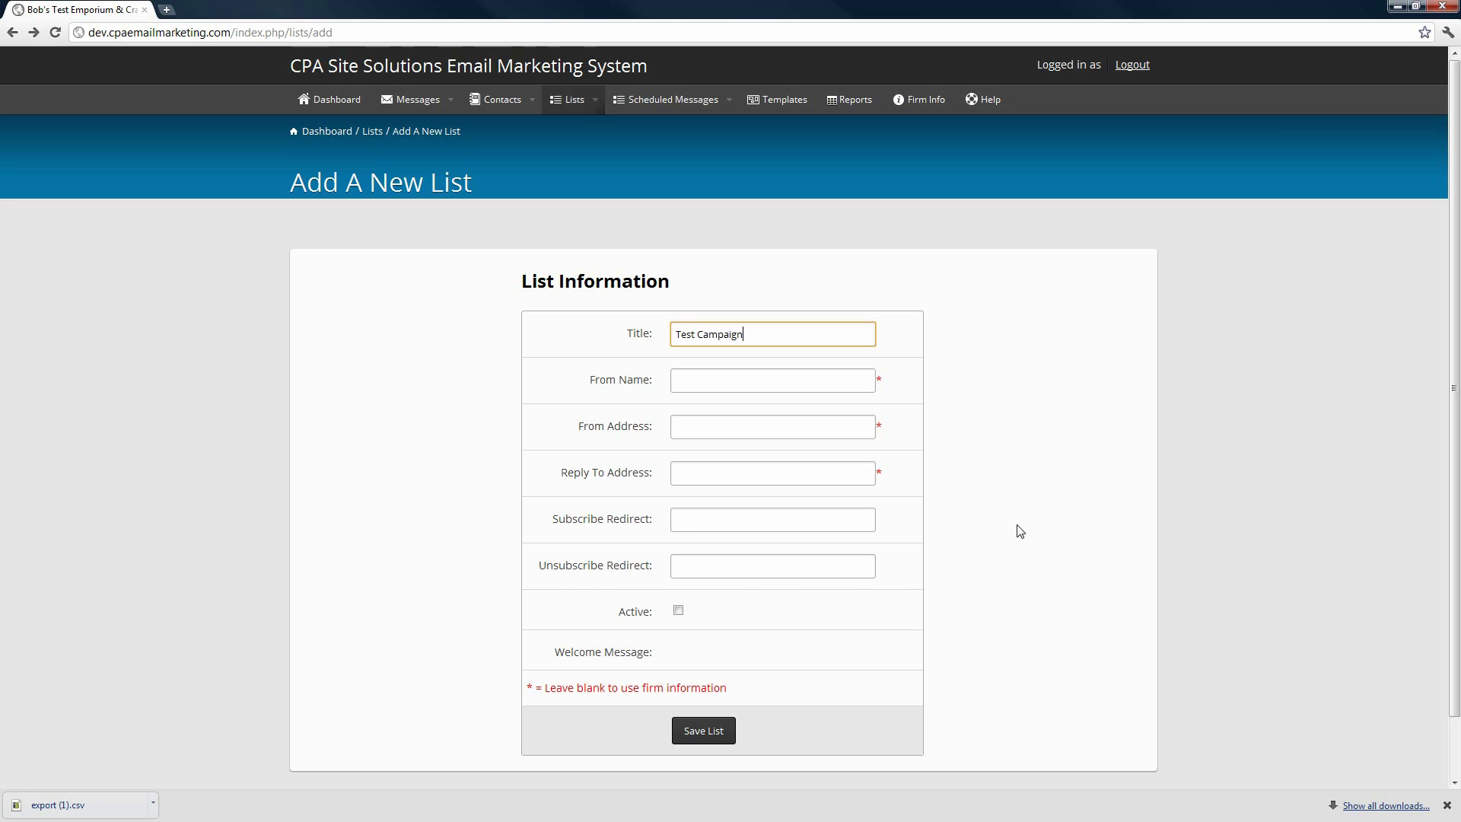
- Mark Test Campaign active, save it, and open it on the Edit A List page
{"action": "left_click", "coordinate": [678, 611]}
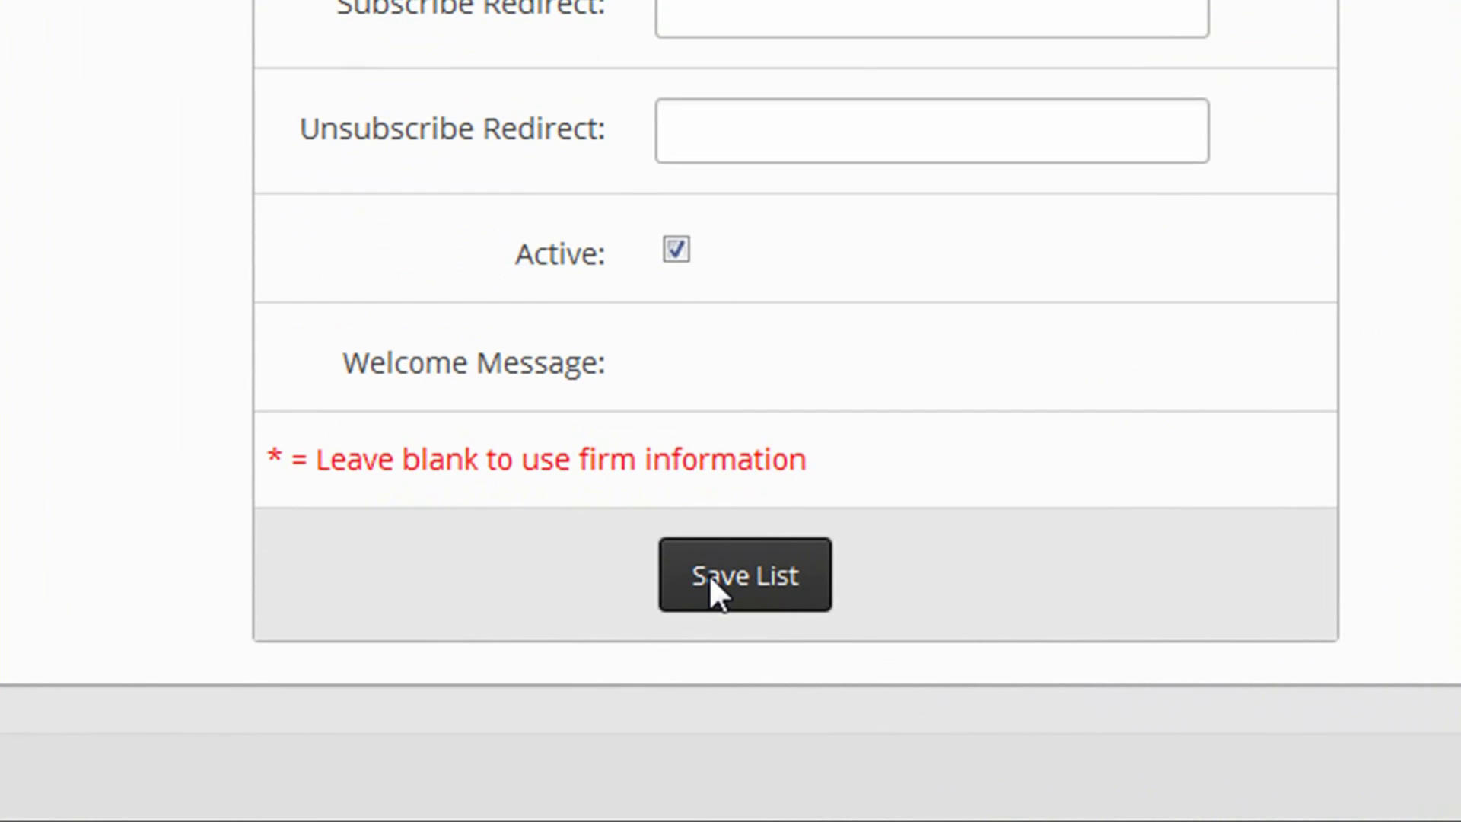
{"action": "left_click", "coordinate": [709, 574]}
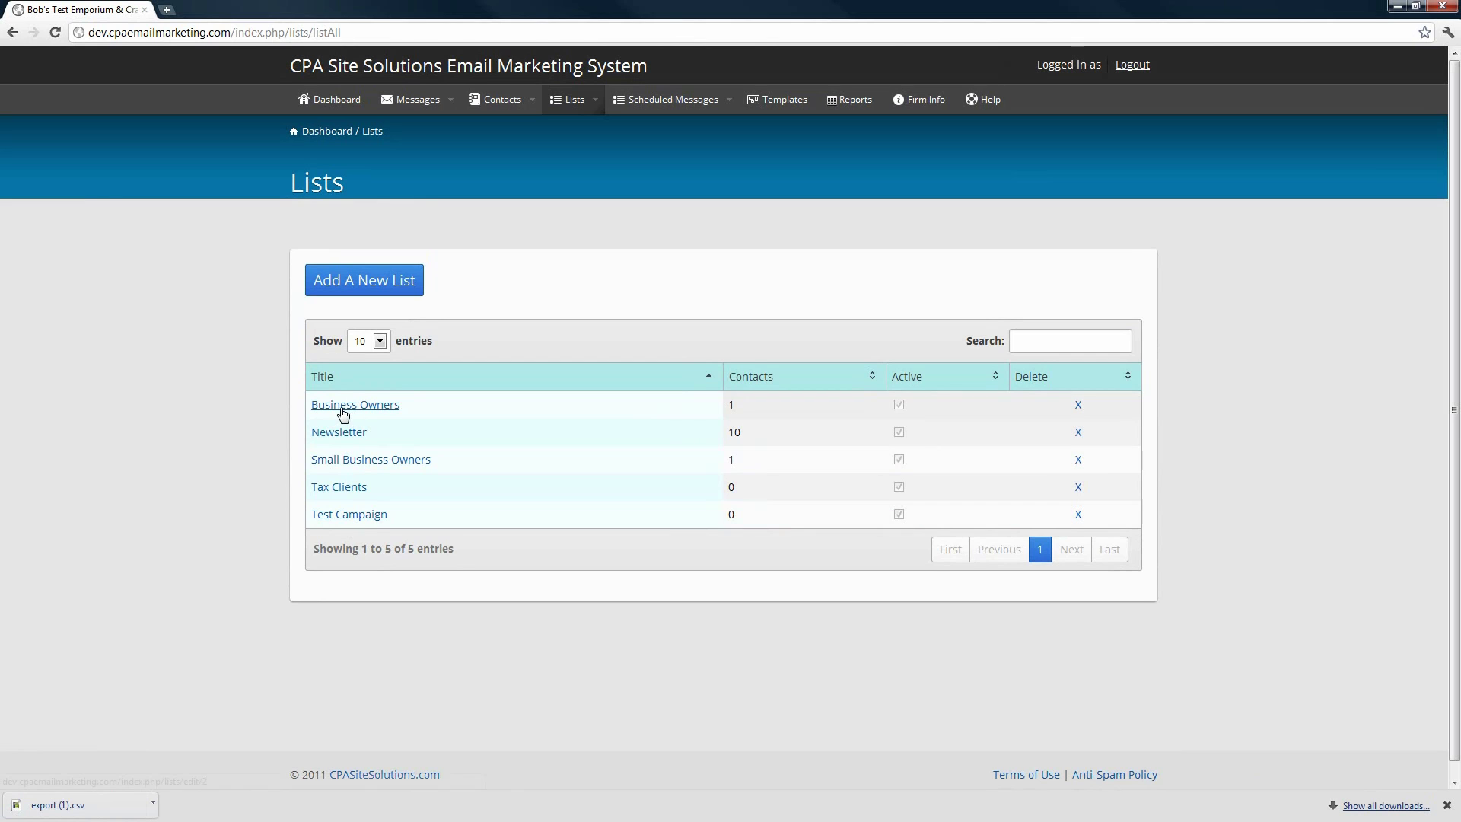
{"action": "left_click", "coordinate": [337, 515]}
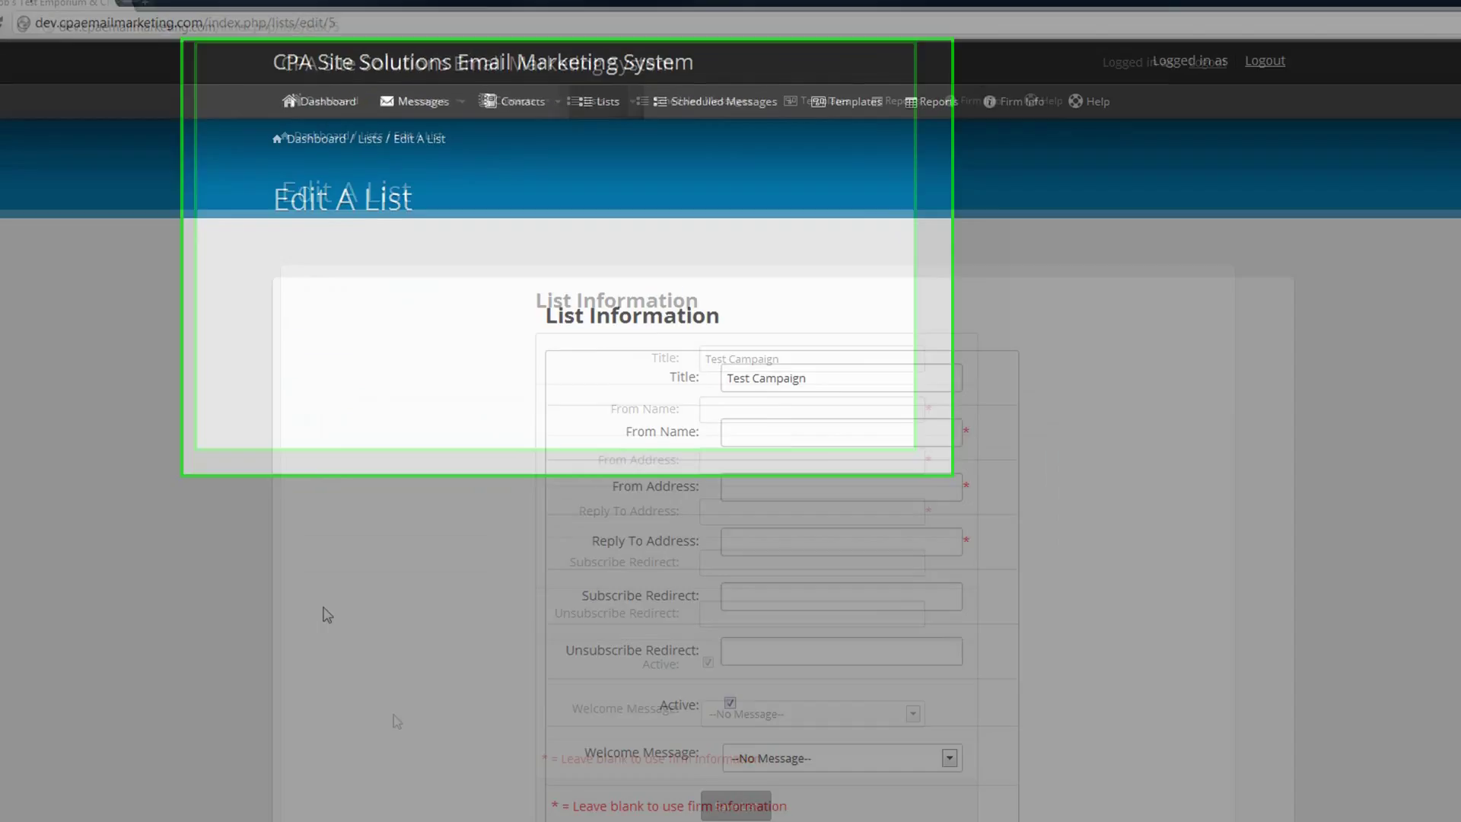
{"action": "mouse_move", "coordinate": [724, 115]}
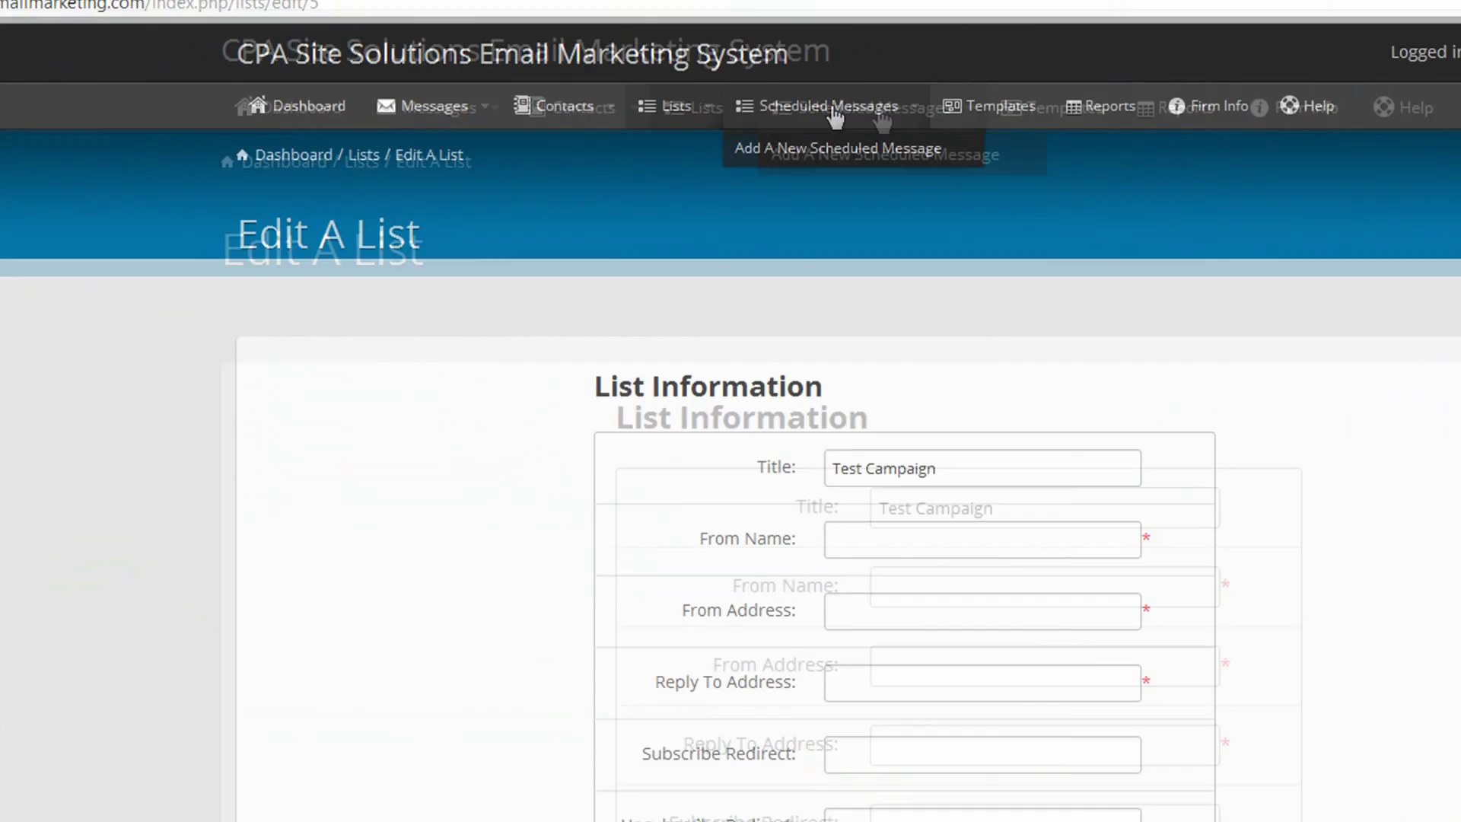
- Edit the Business Owners welcome newsletter schedule, keeping its message and Business Owners list
{"action": "left_click", "coordinate": [988, 118]}
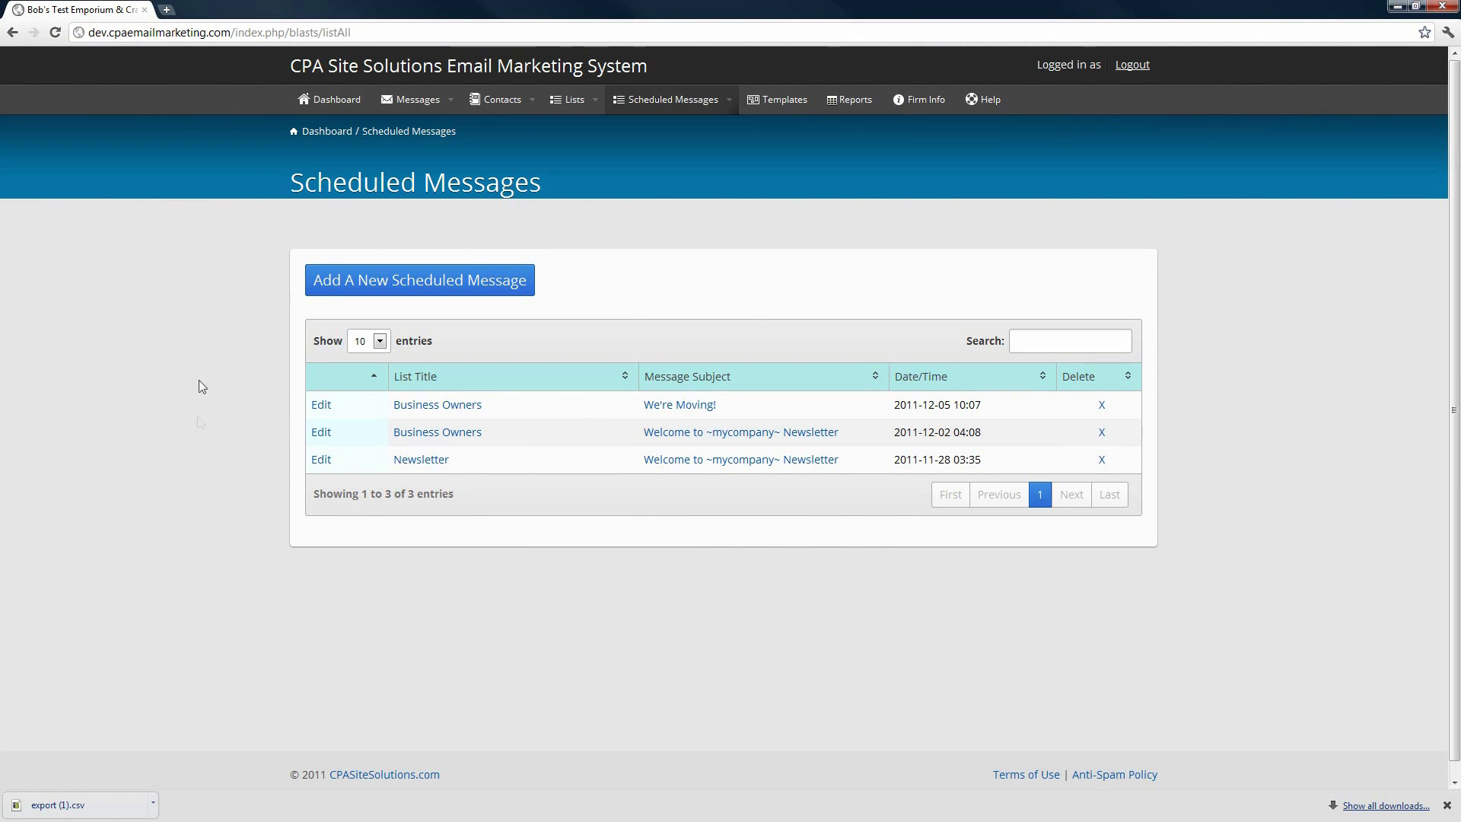
{"action": "left_click", "coordinate": [322, 433]}
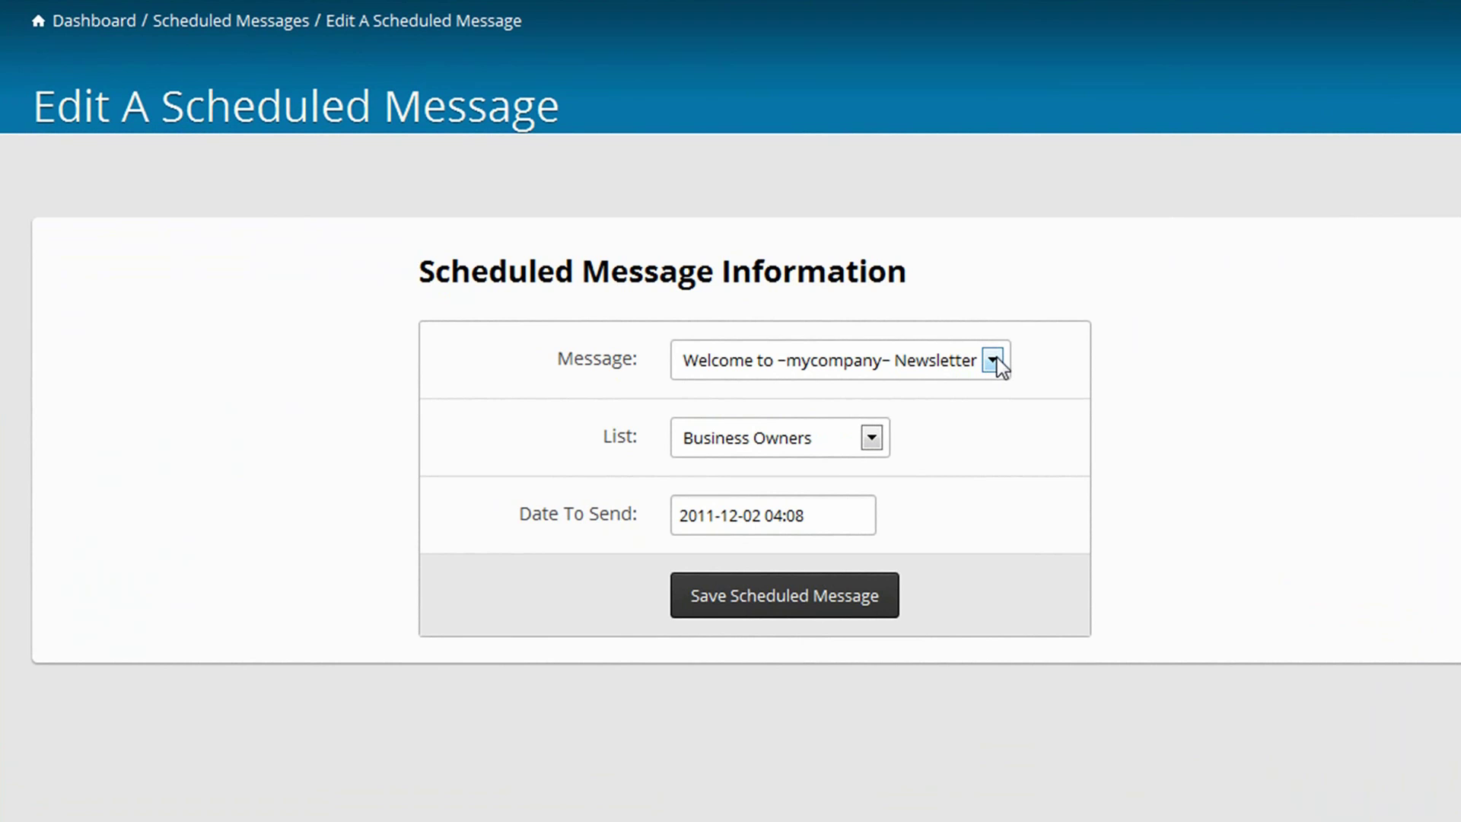
{"action": "left_click", "coordinate": [997, 357]}
{"action": "left_click", "coordinate": [997, 358]}
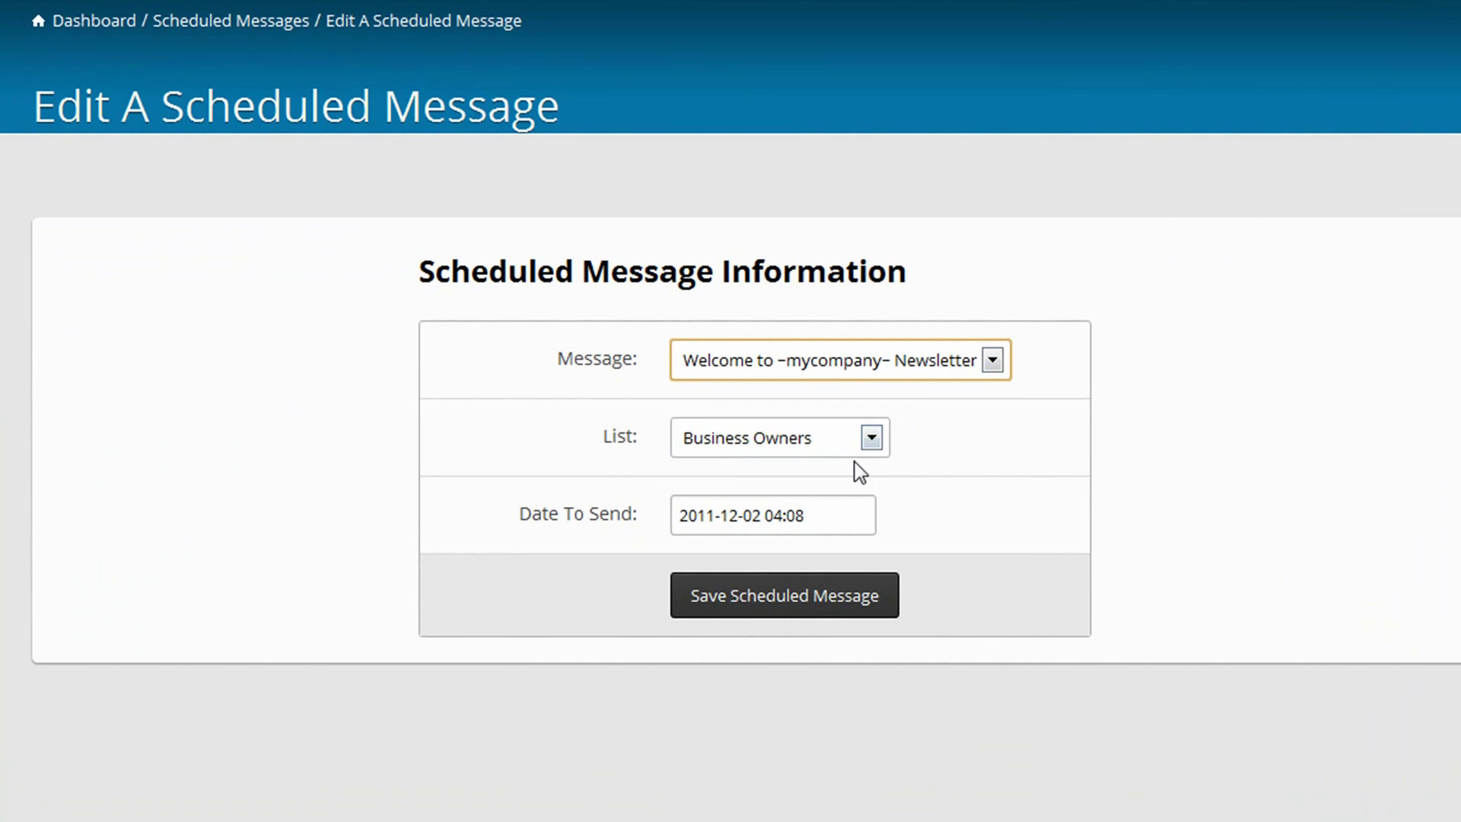
{"action": "left_click", "coordinate": [872, 438]}
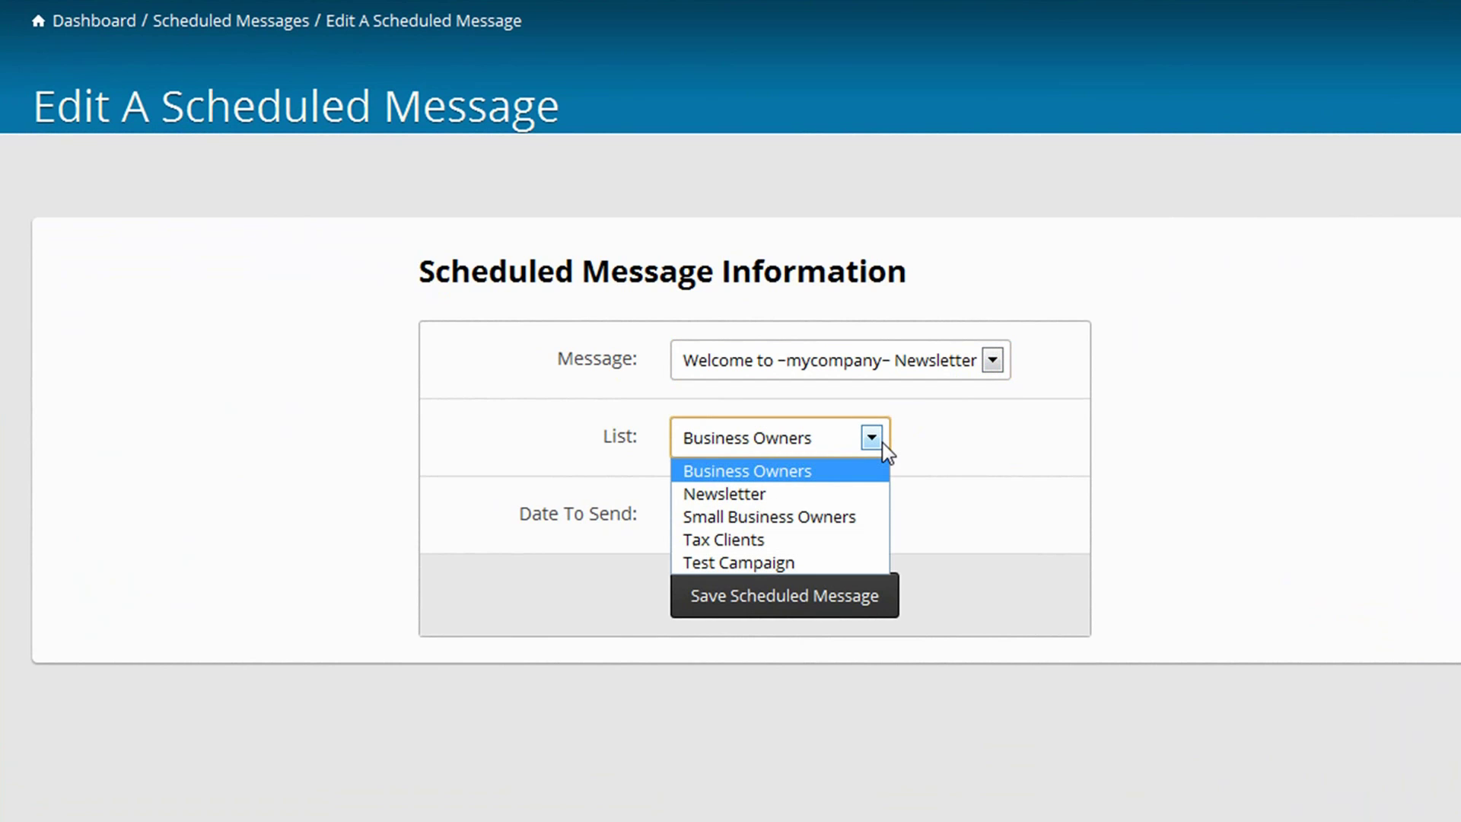
{"action": "left_click", "coordinate": [883, 443]}
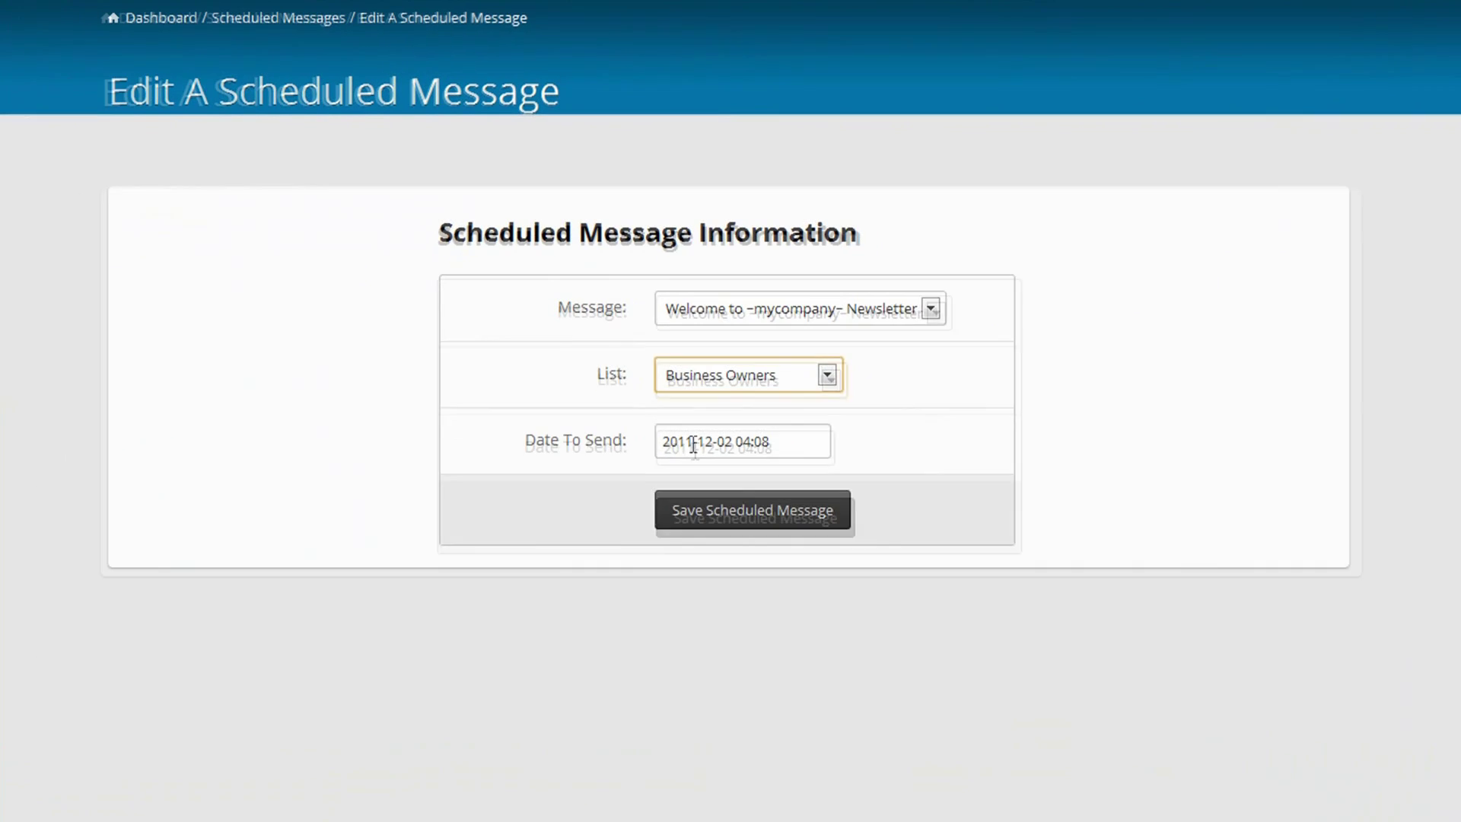
- Change its send date and time to 2011-12-08 at 05:07 and save
{"action": "left_click", "coordinate": [693, 445]}
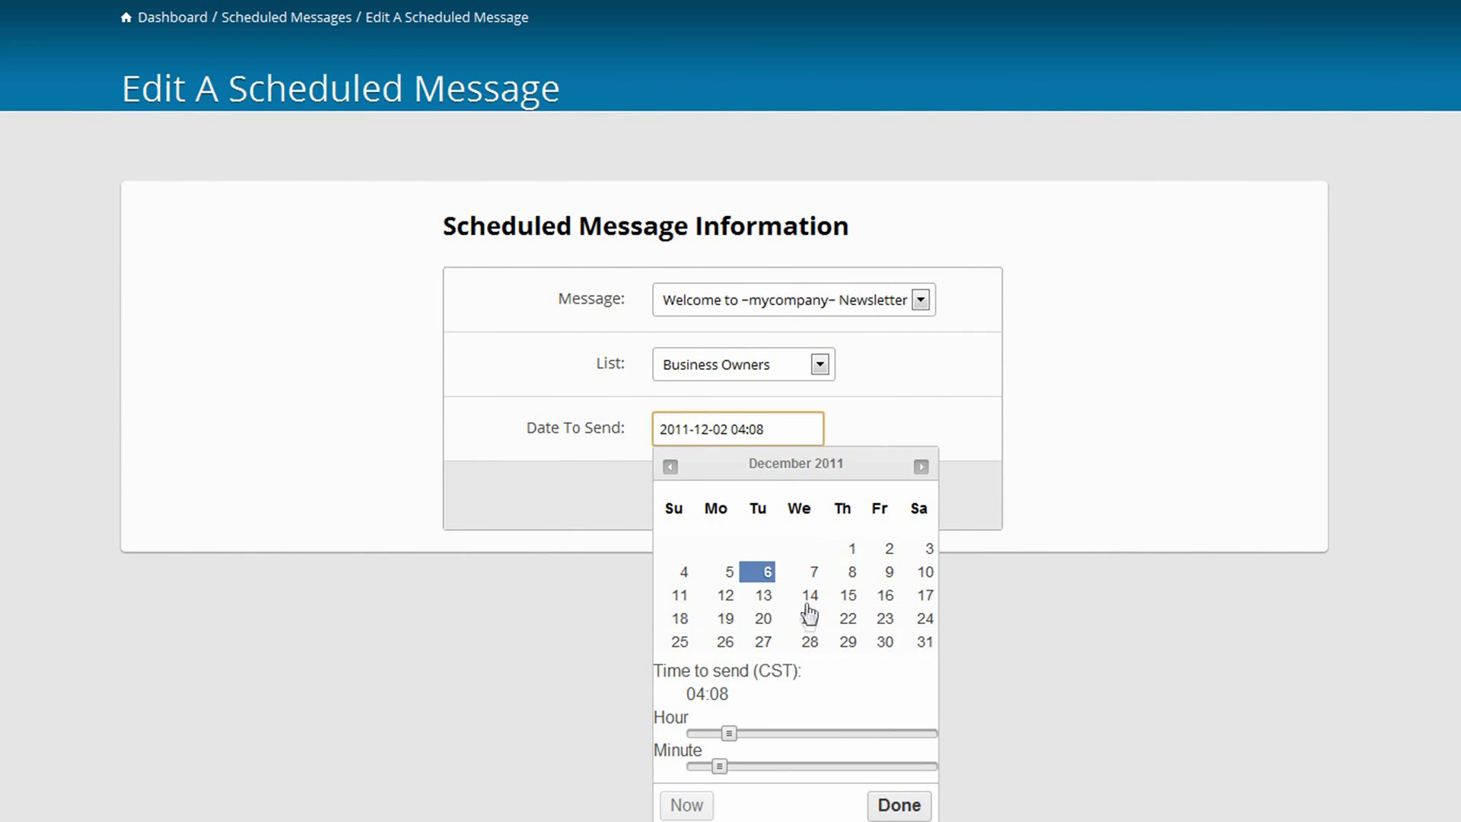
{"action": "left_click", "coordinate": [851, 580]}
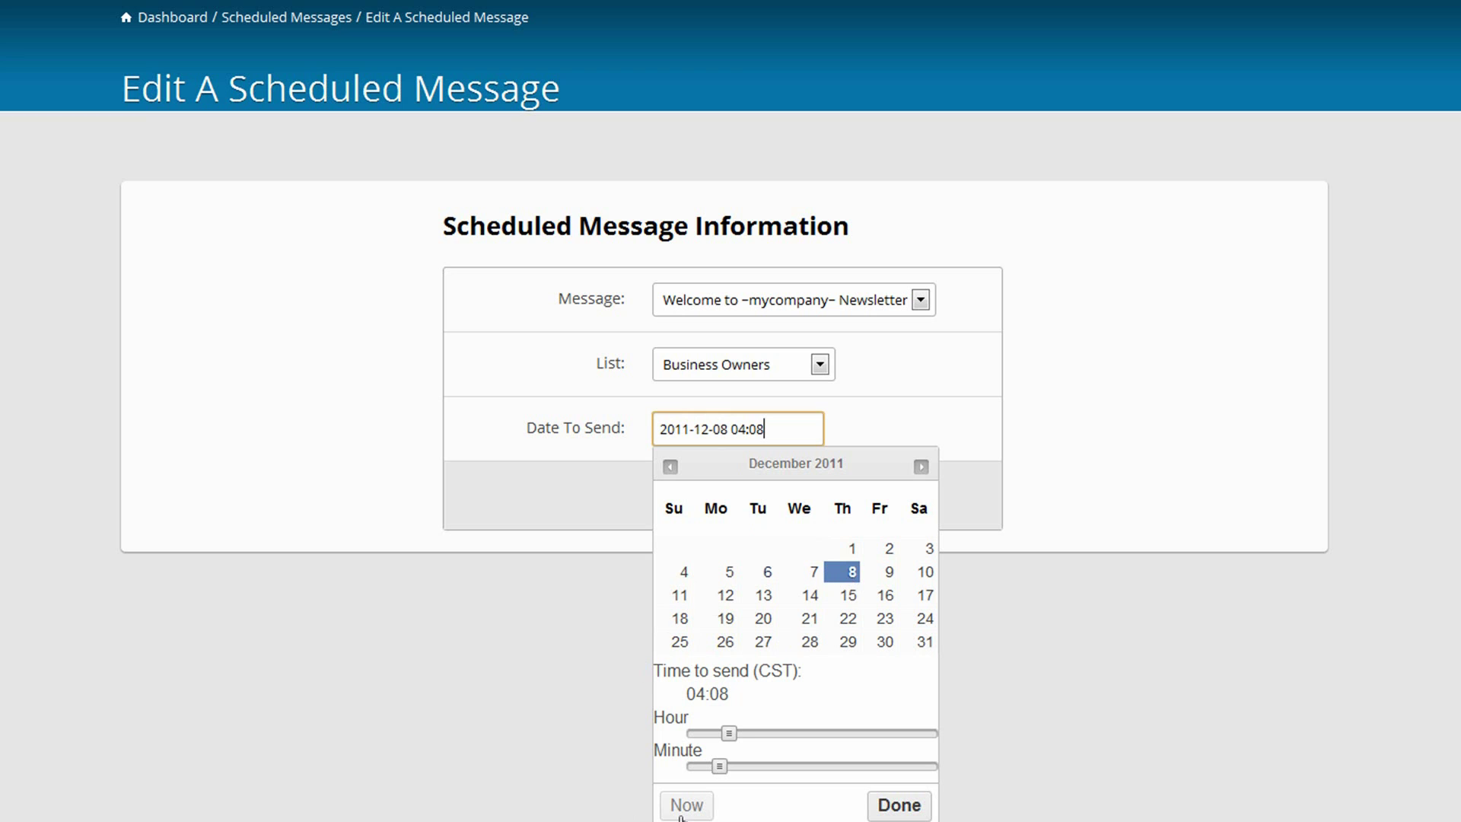
{"action": "left_click_drag", "start_coordinate": [734, 731], "coordinate": [714, 777]}
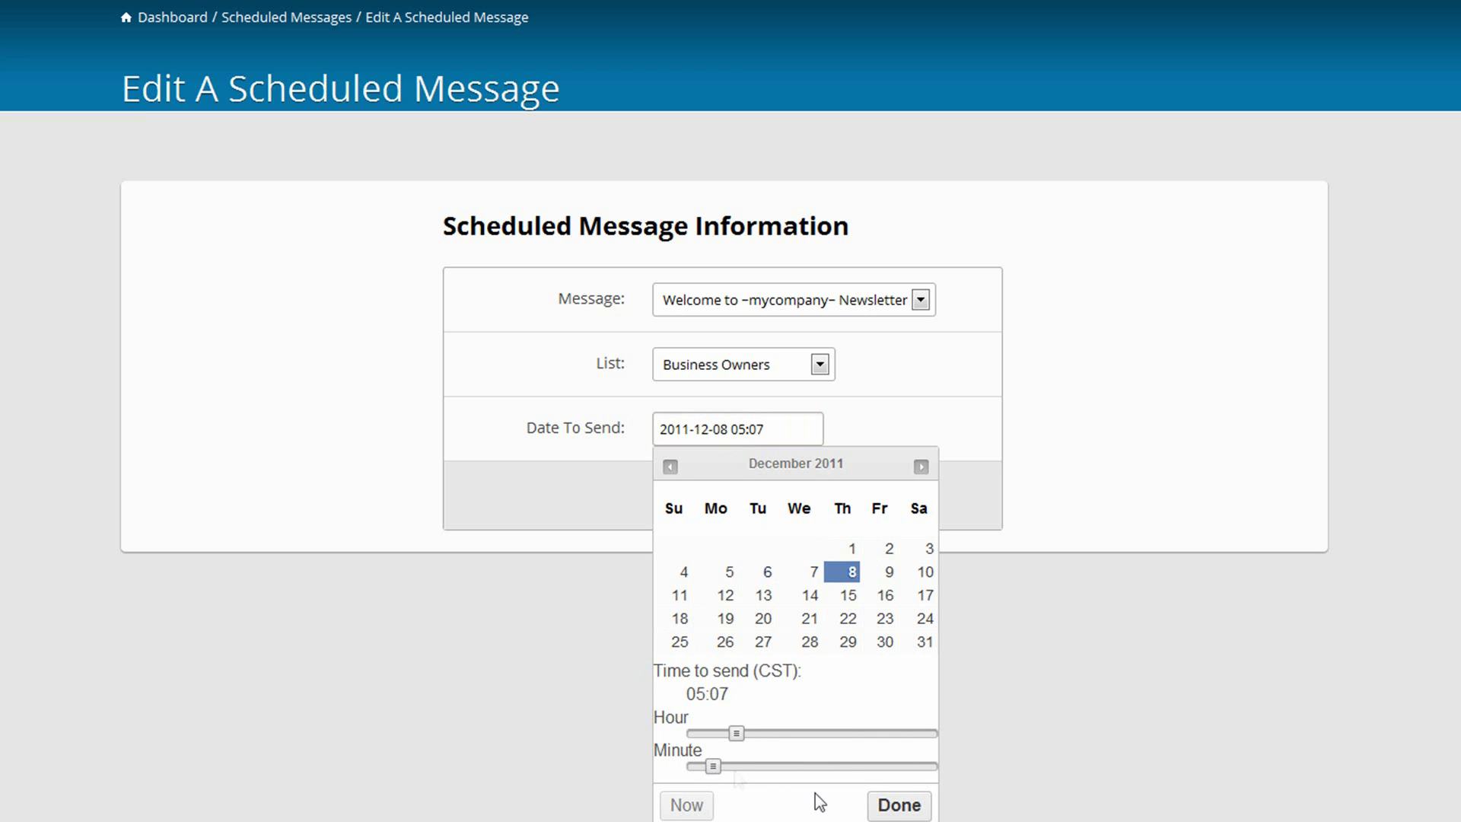
{"action": "left_click", "coordinate": [889, 809]}
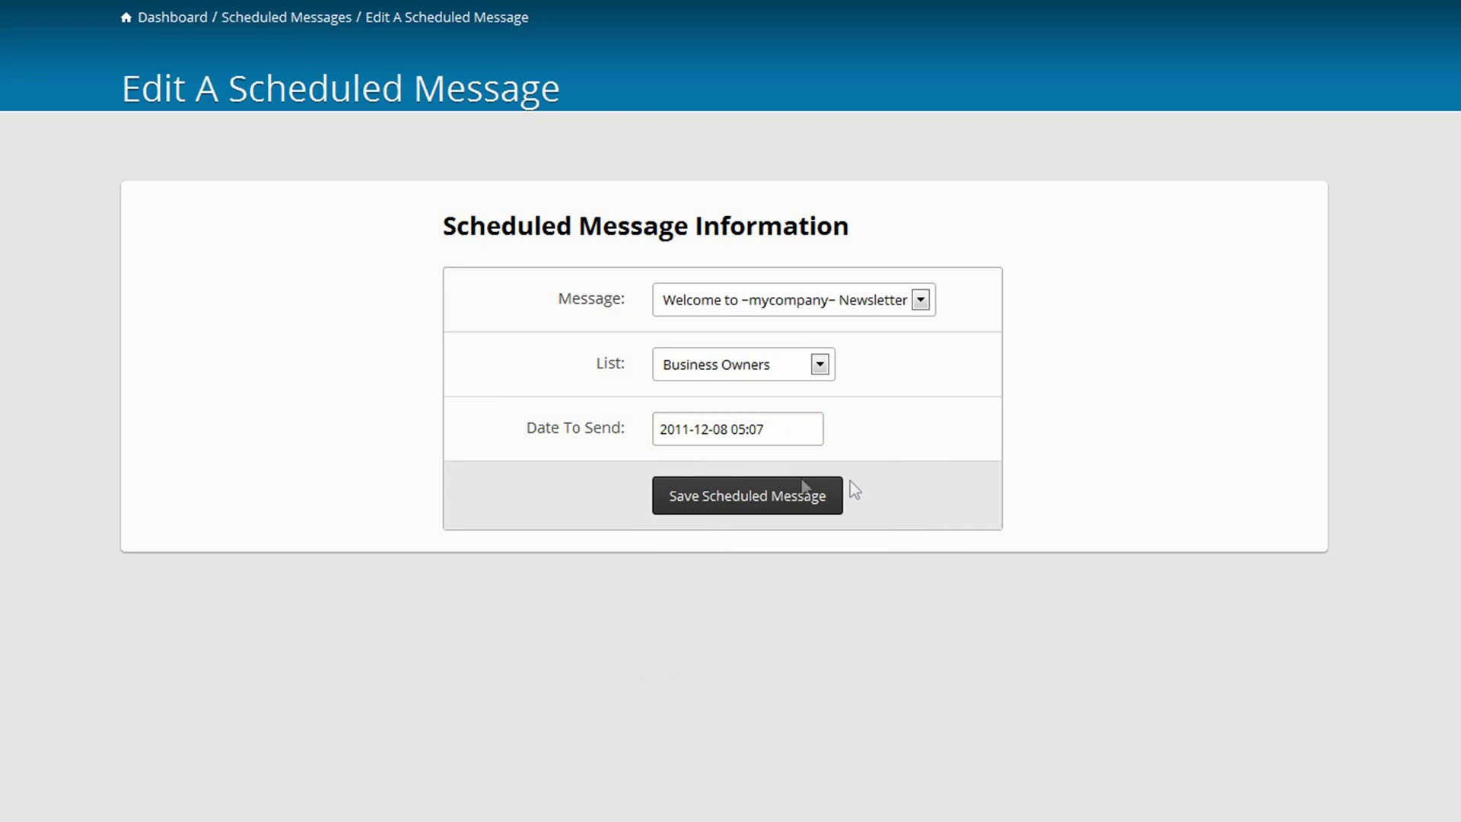
{"action": "left_click", "coordinate": [743, 502]}
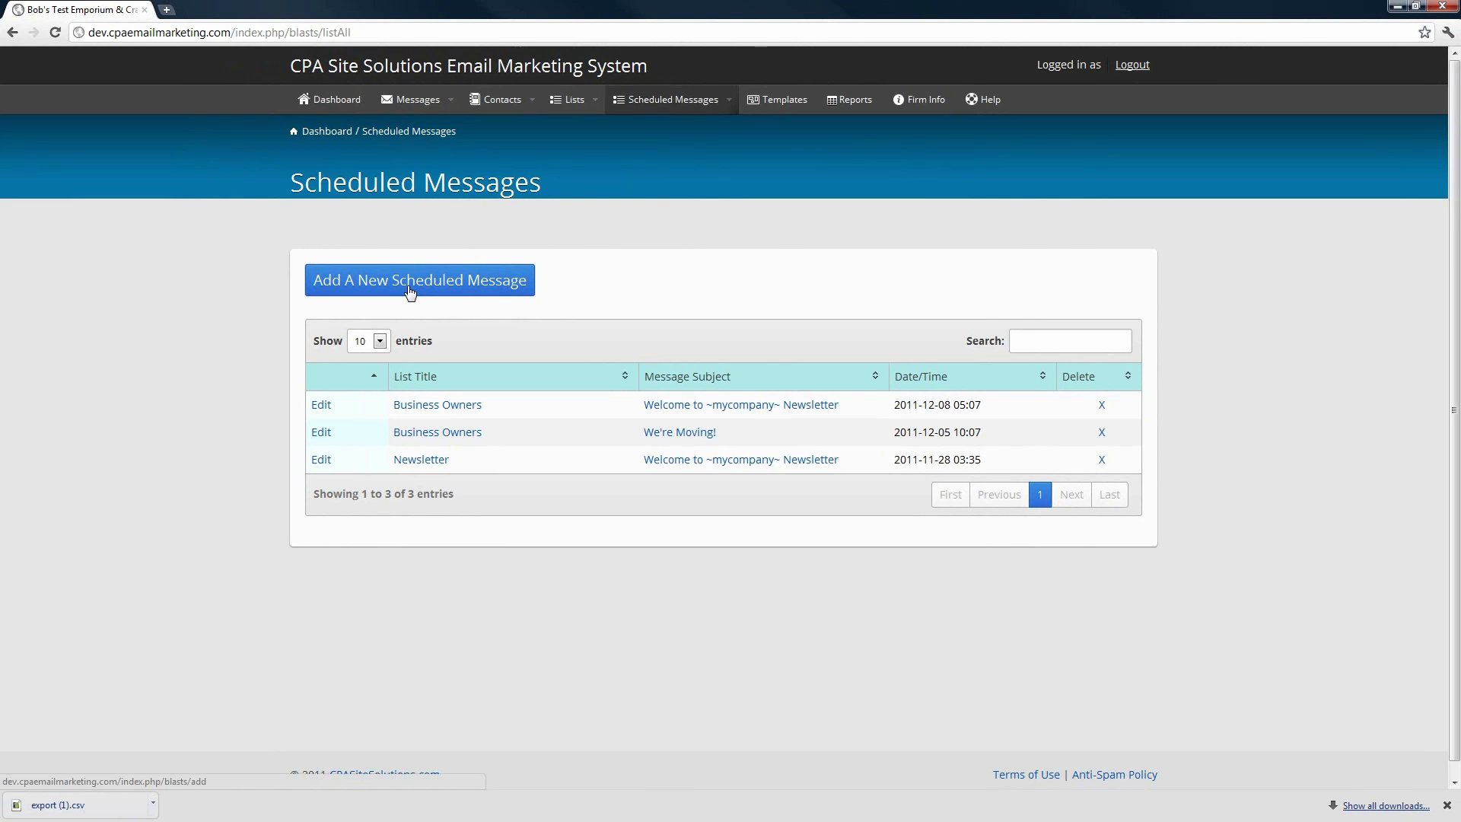
- Start a new scheduled message sending We're Moving! to the Newsletter list
{"action": "left_click", "coordinate": [646, 99]}
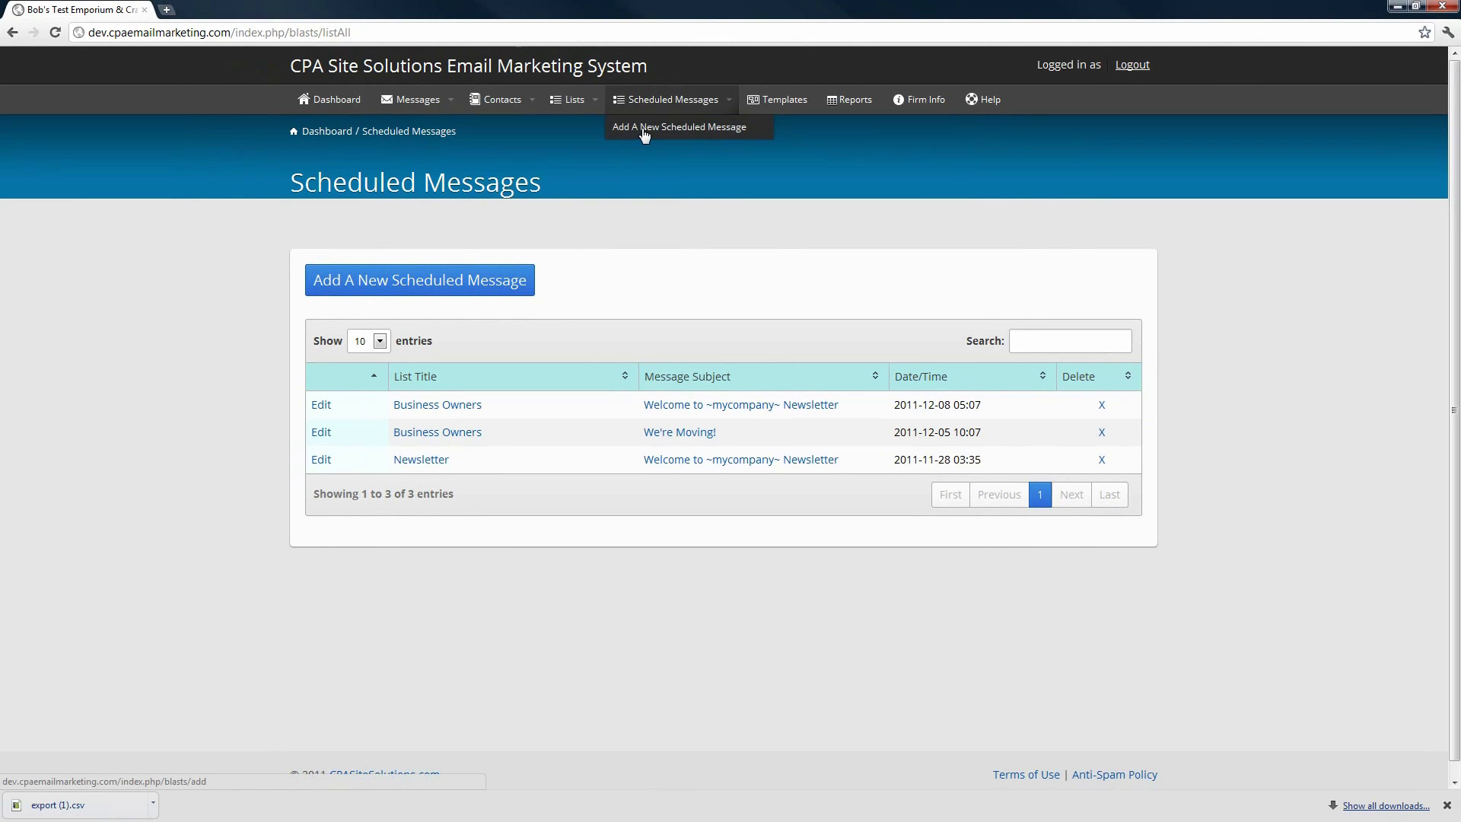
{"action": "left_click", "coordinate": [457, 283]}
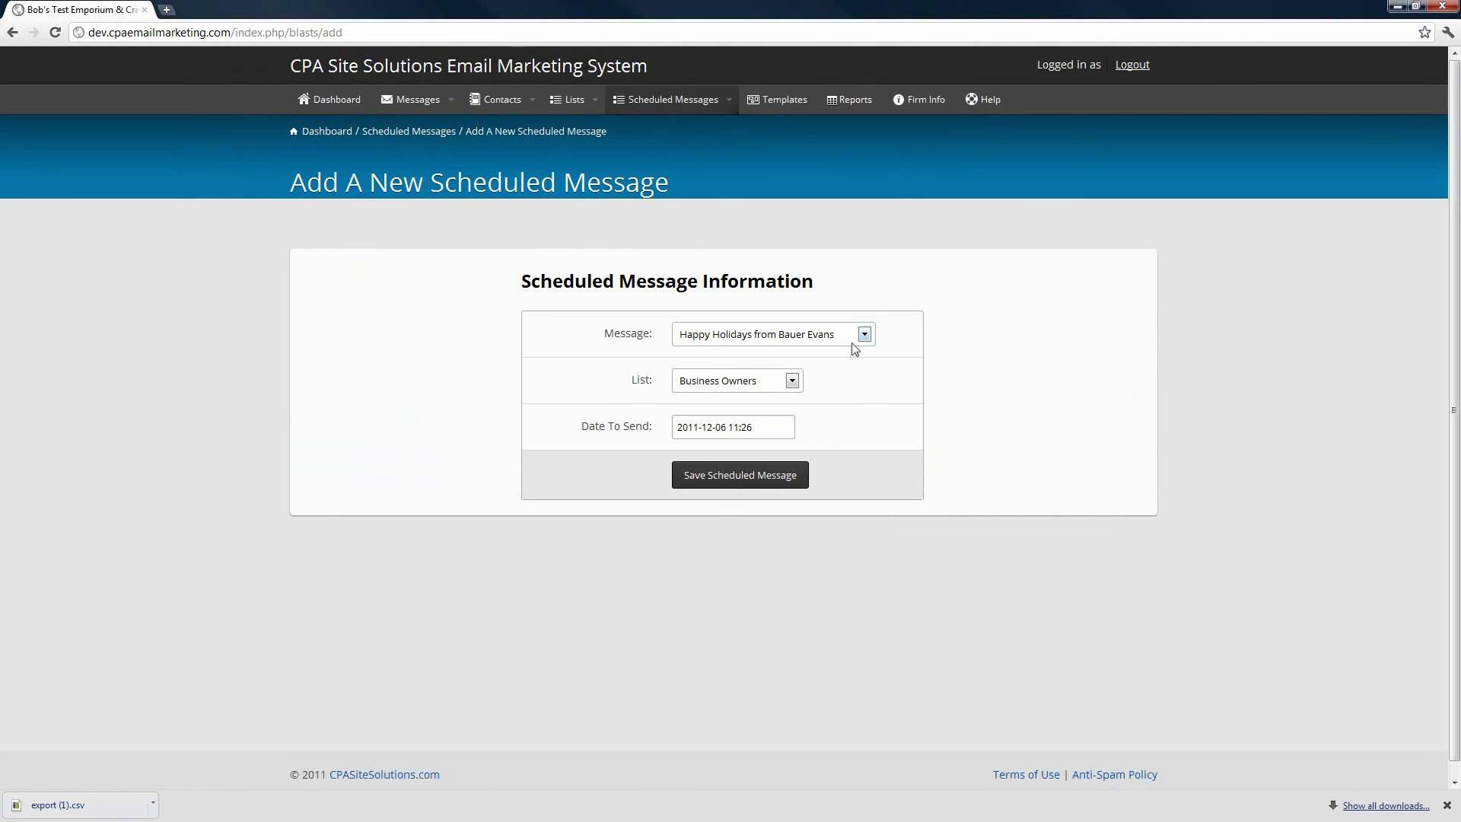
{"action": "left_click", "coordinate": [866, 335]}
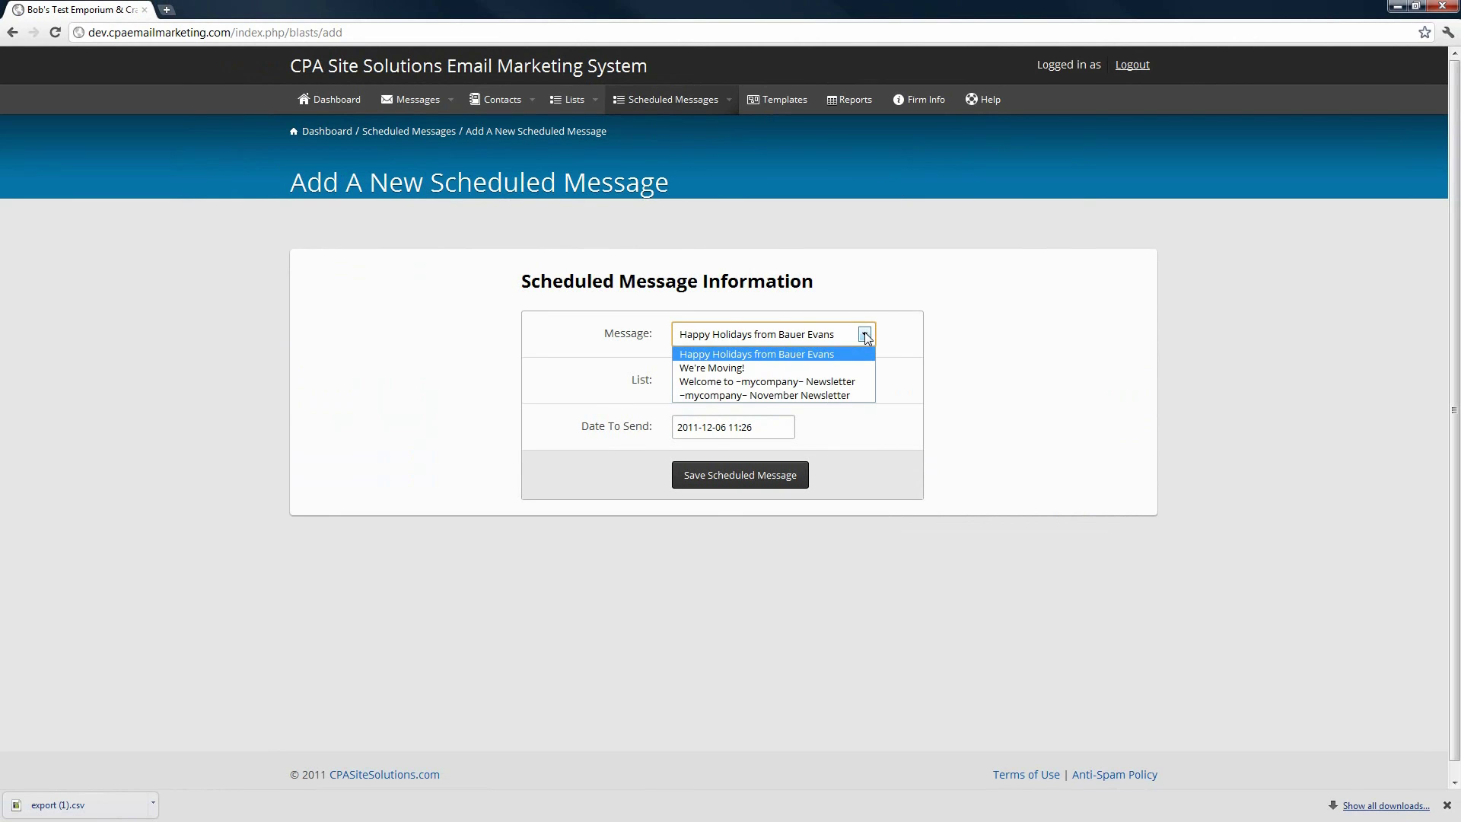
{"action": "left_click", "coordinate": [769, 369]}
{"action": "left_click", "coordinate": [792, 381]}
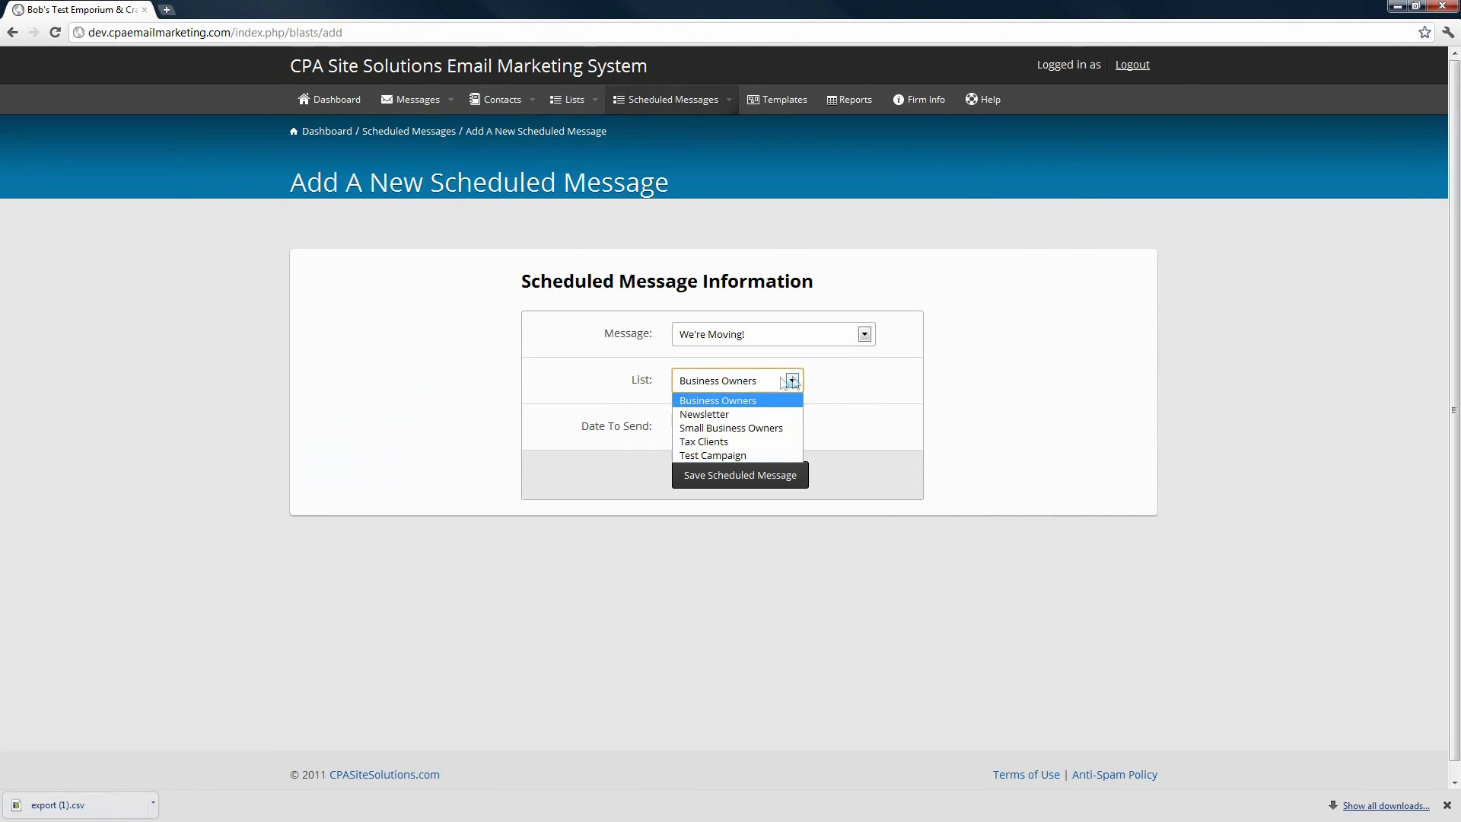
{"action": "left_click", "coordinate": [724, 417]}
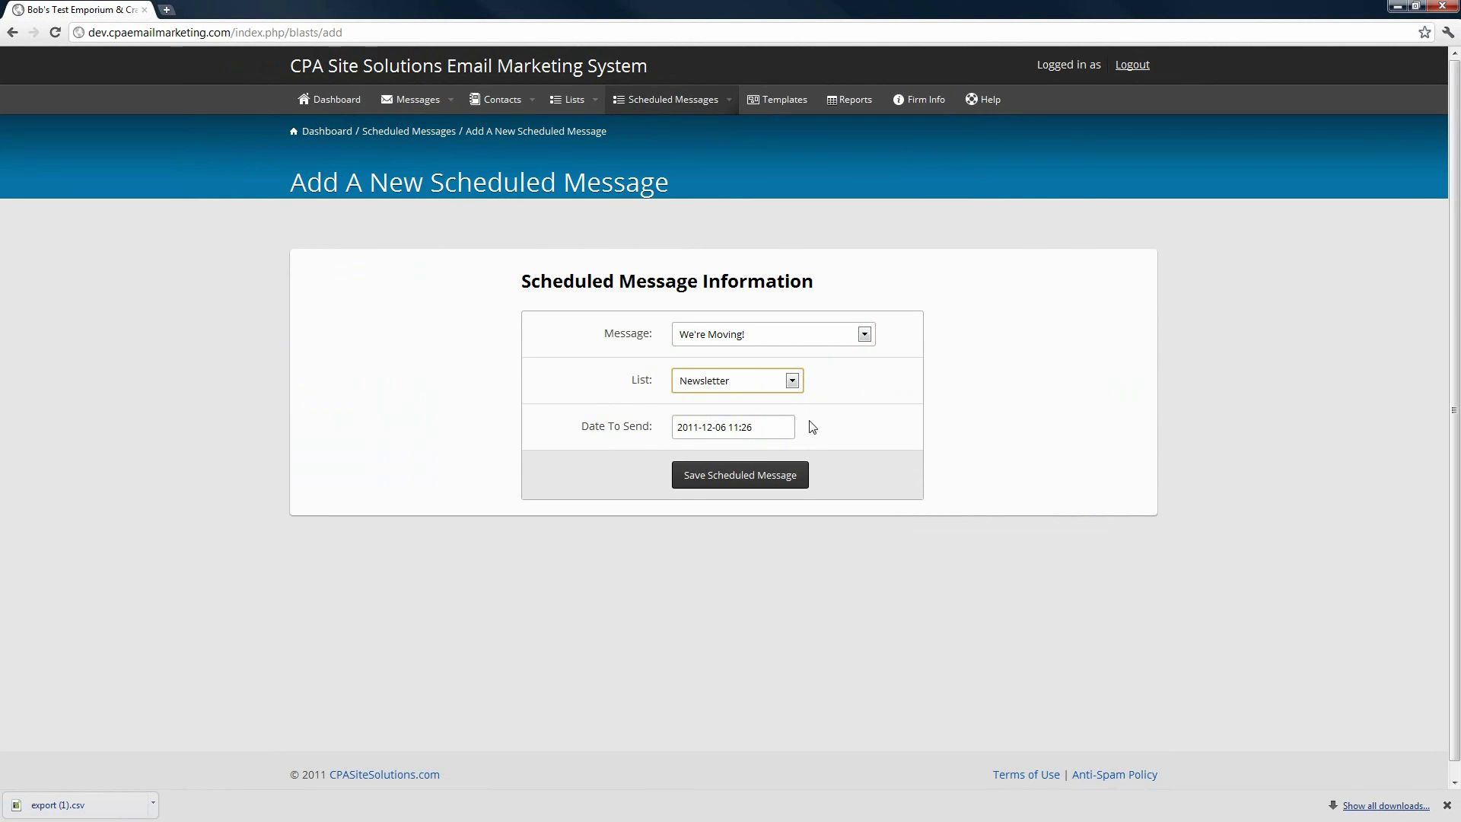
- Set its send date to 2011-12-08 at 11:26, save it, and return to the dashboard
{"action": "left_click", "coordinate": [721, 428]}
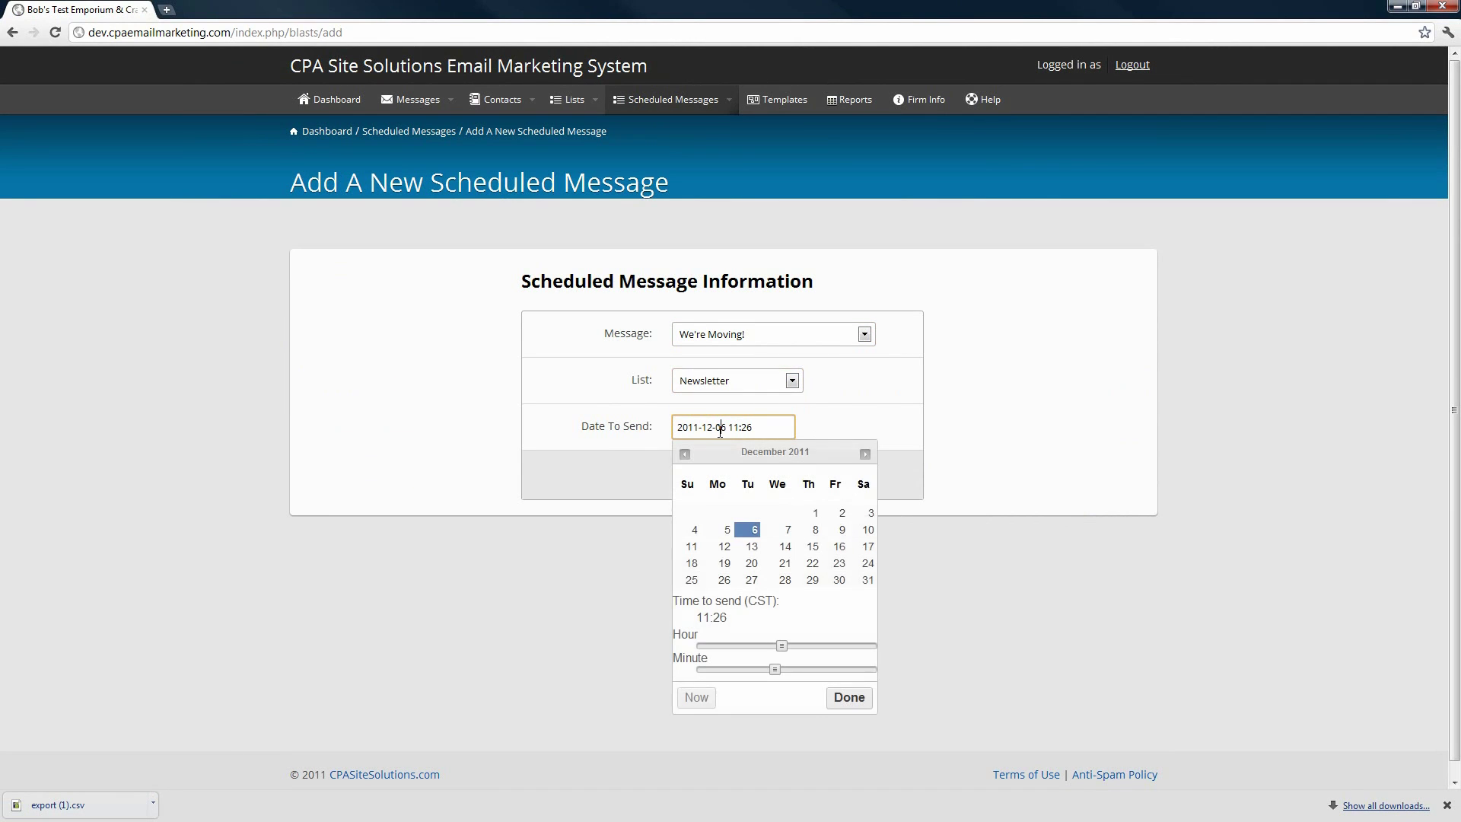
{"action": "left_click", "coordinate": [812, 530]}
{"action": "left_click", "coordinate": [848, 698]}
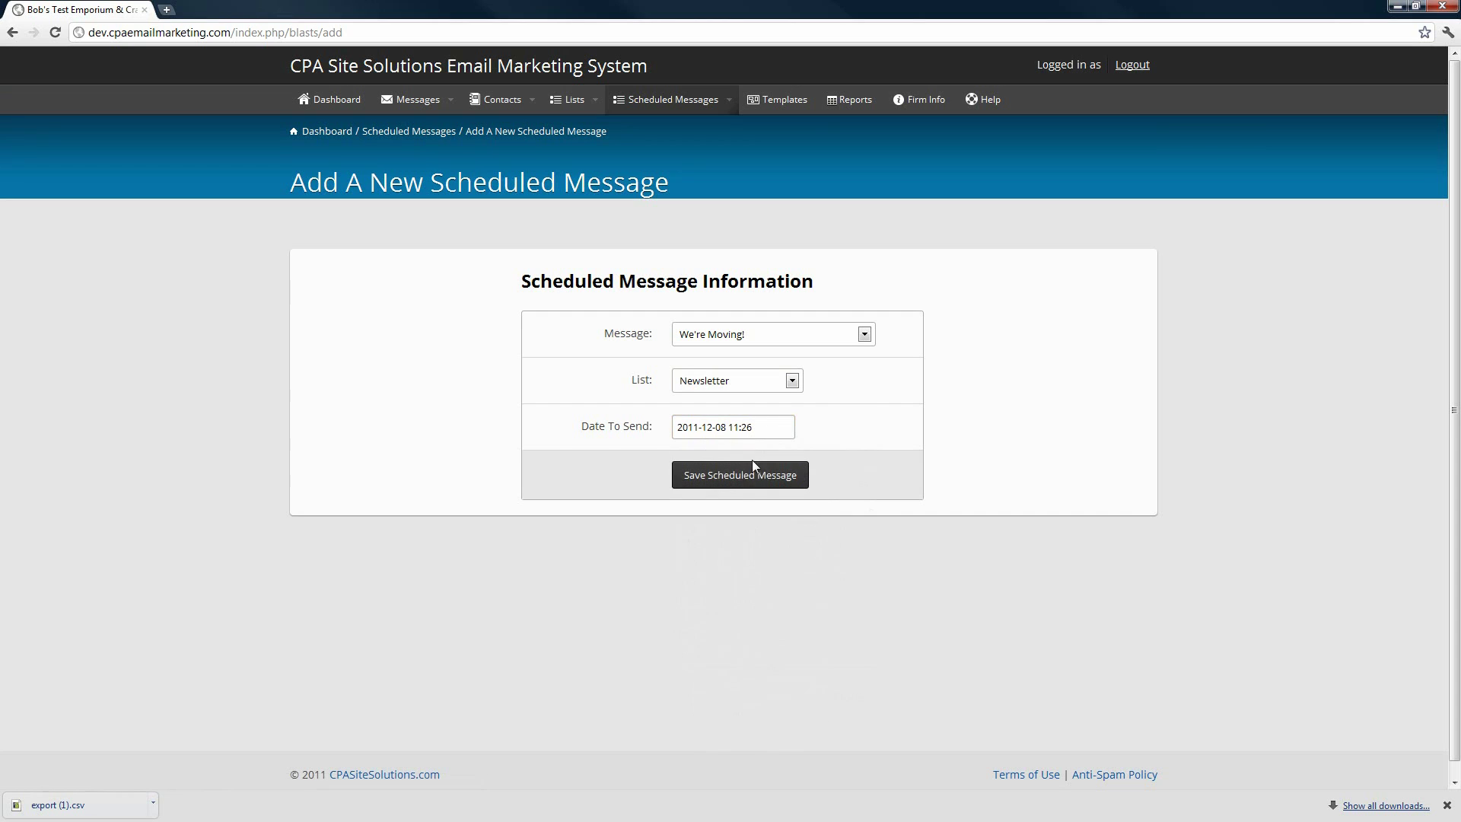
{"action": "left_click", "coordinate": [749, 478]}
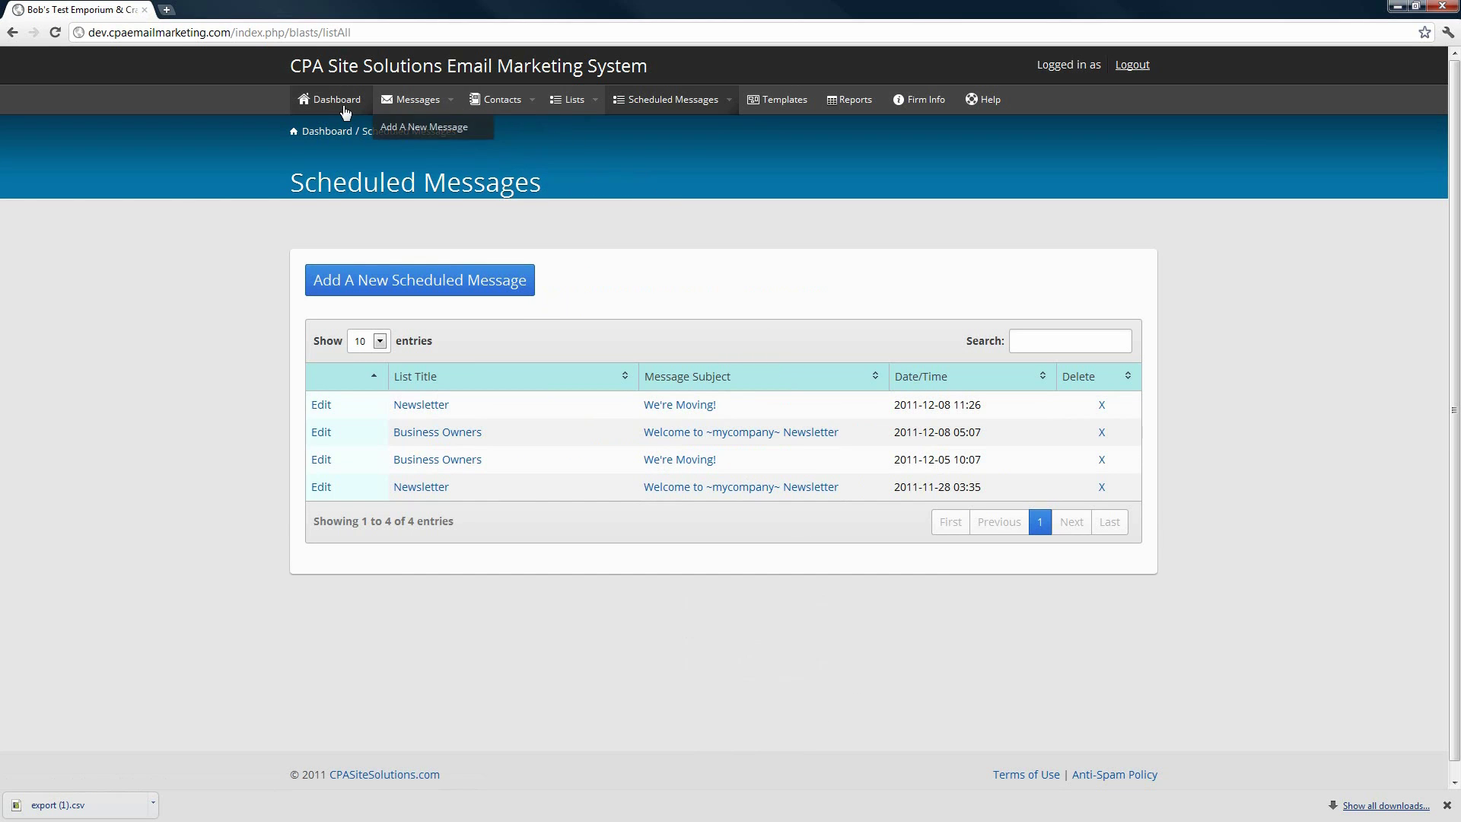
{"action": "left_click", "coordinate": [320, 102]}
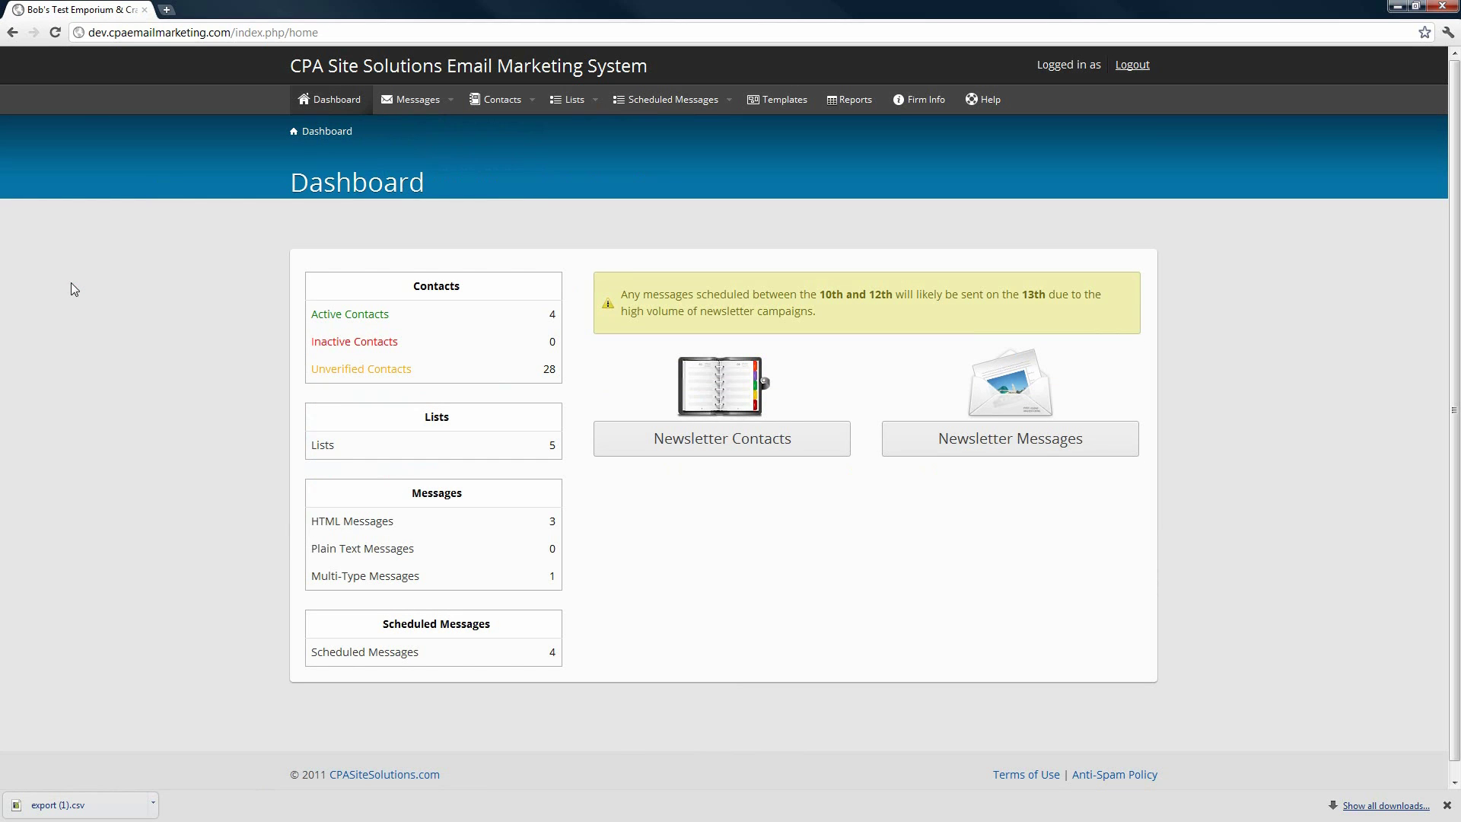